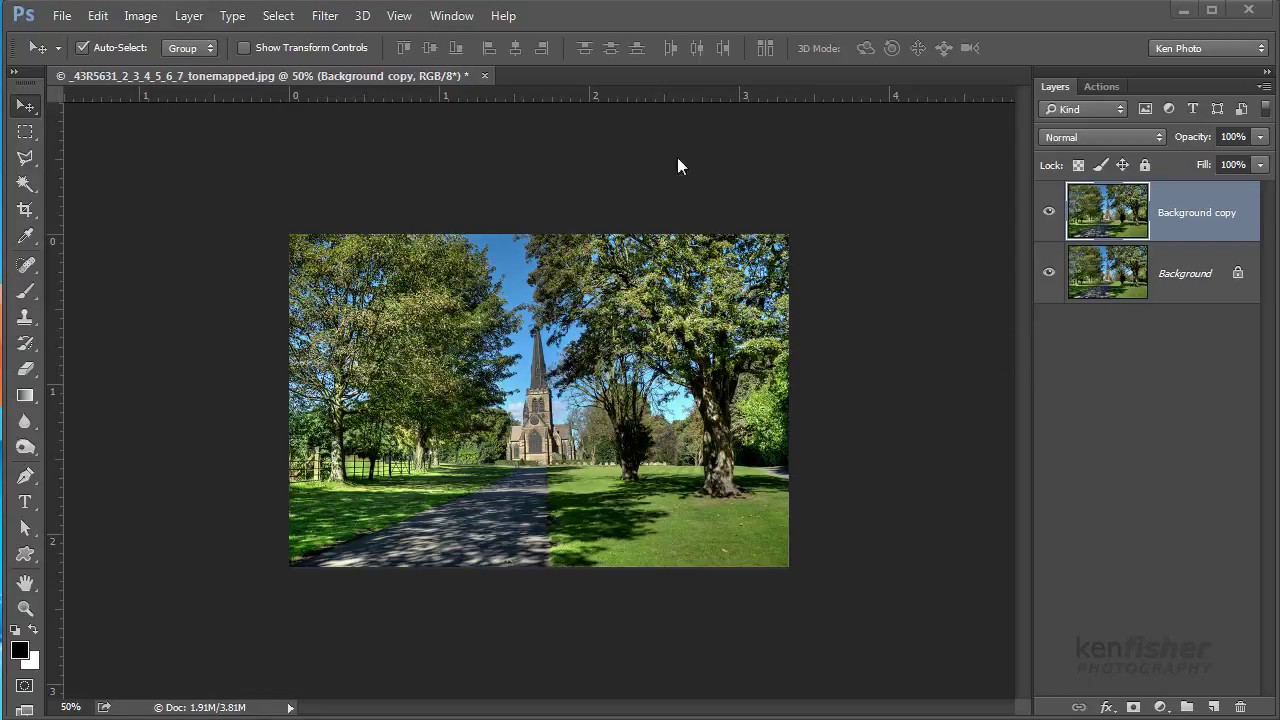
left_click(327, 16)
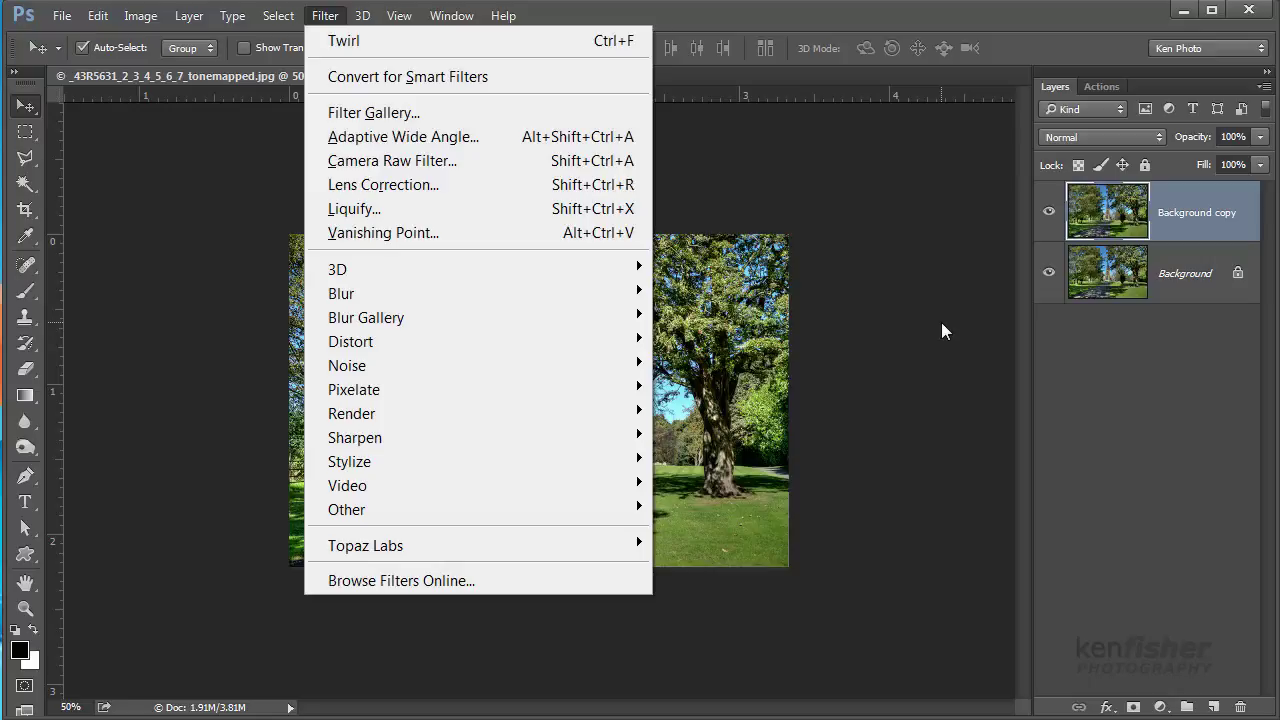
left_click(896, 269)
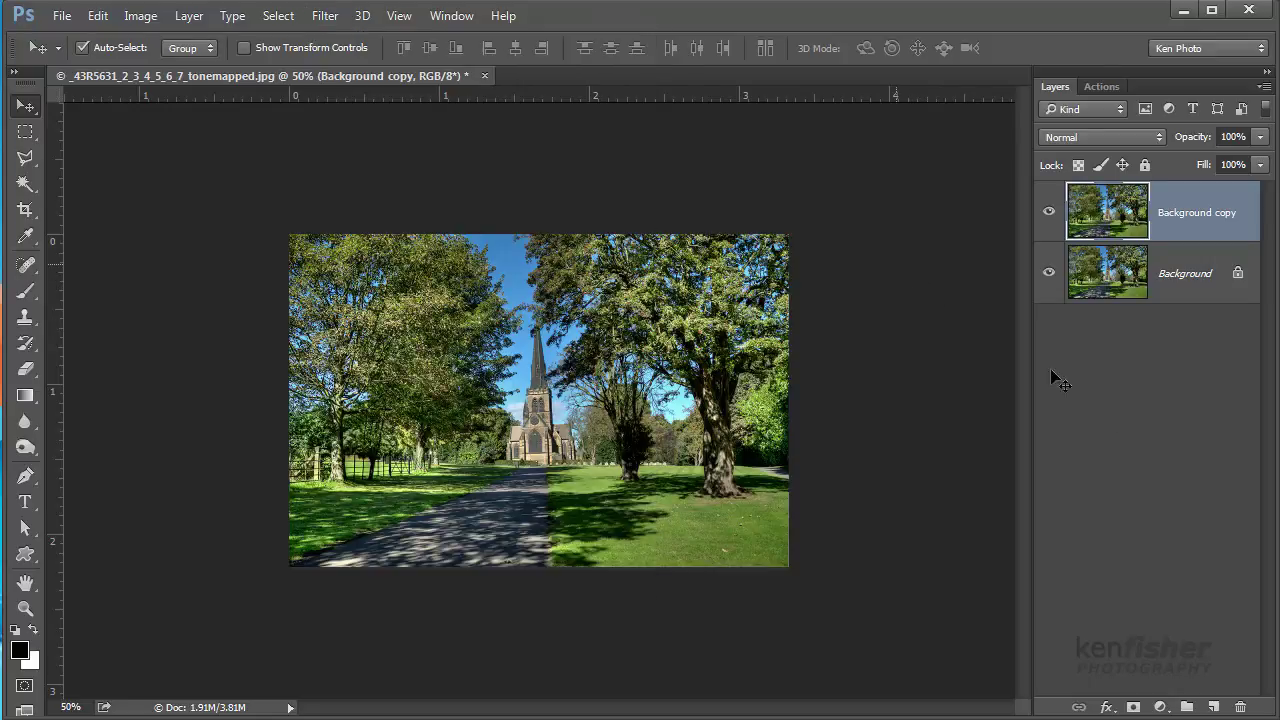
Display the list of available actions, hiding it once and bringing it back
left_click(1100, 87)
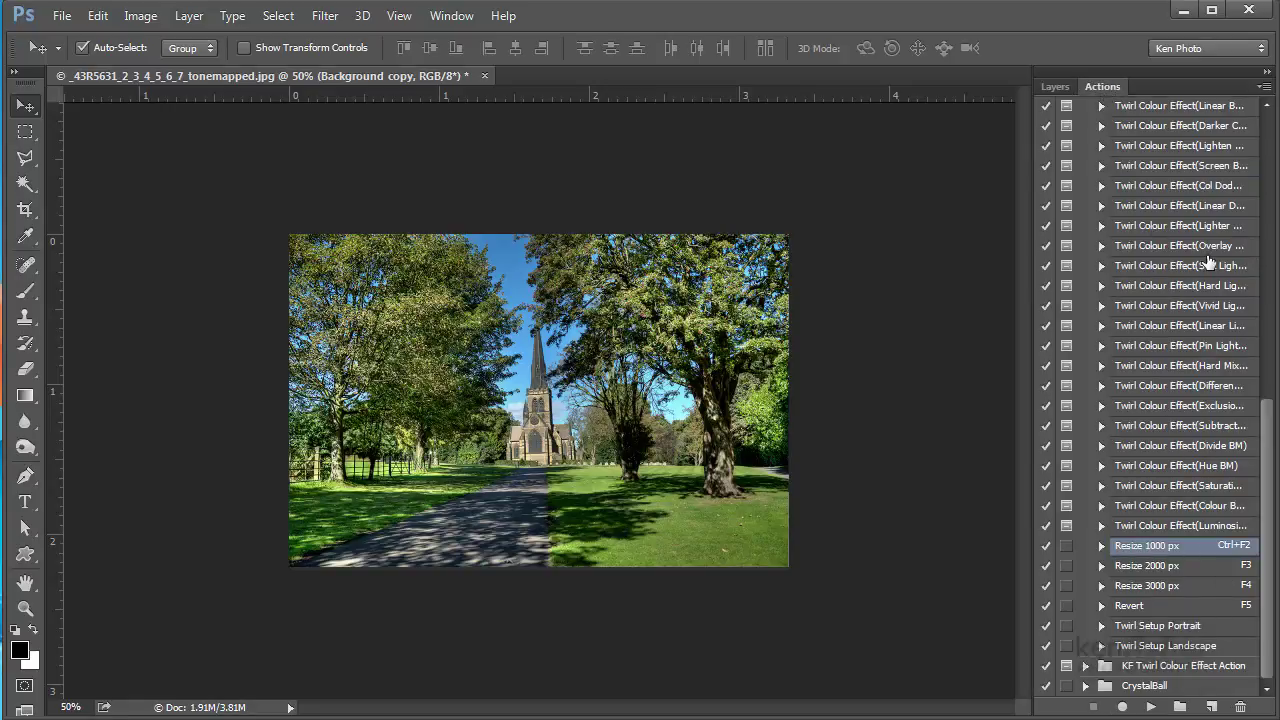
left_click(452, 20)
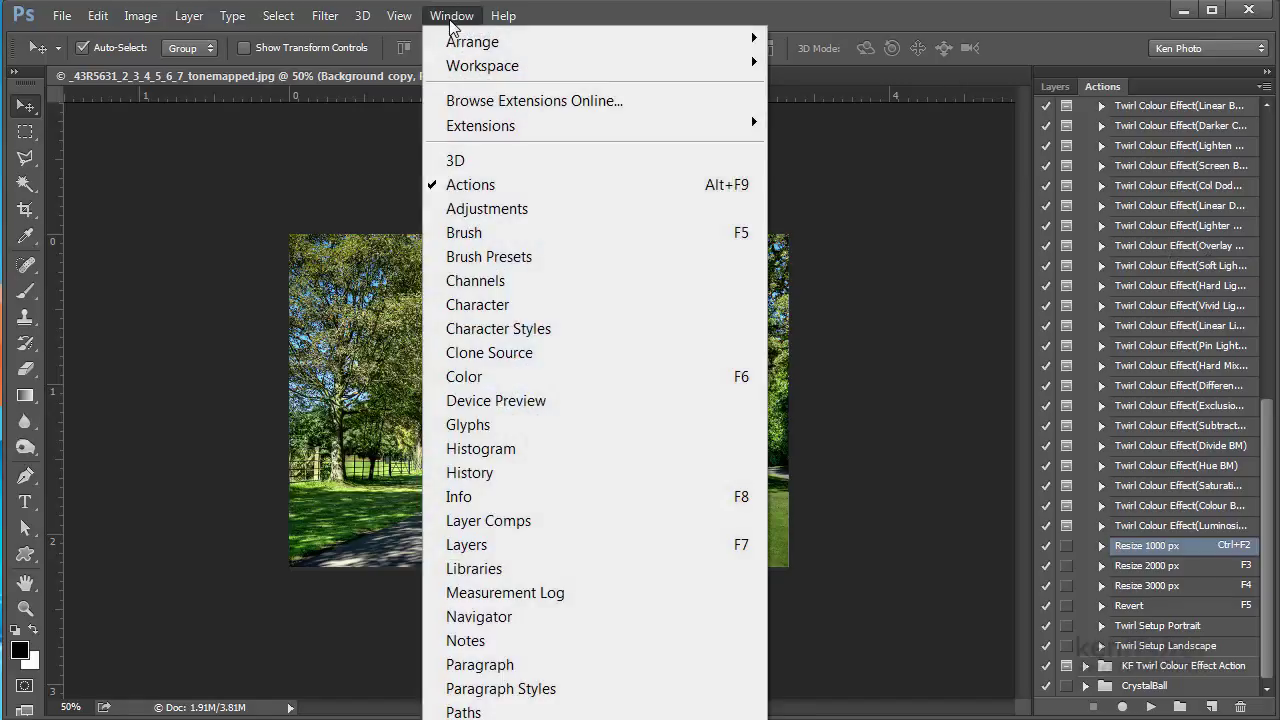
left_click(466, 190)
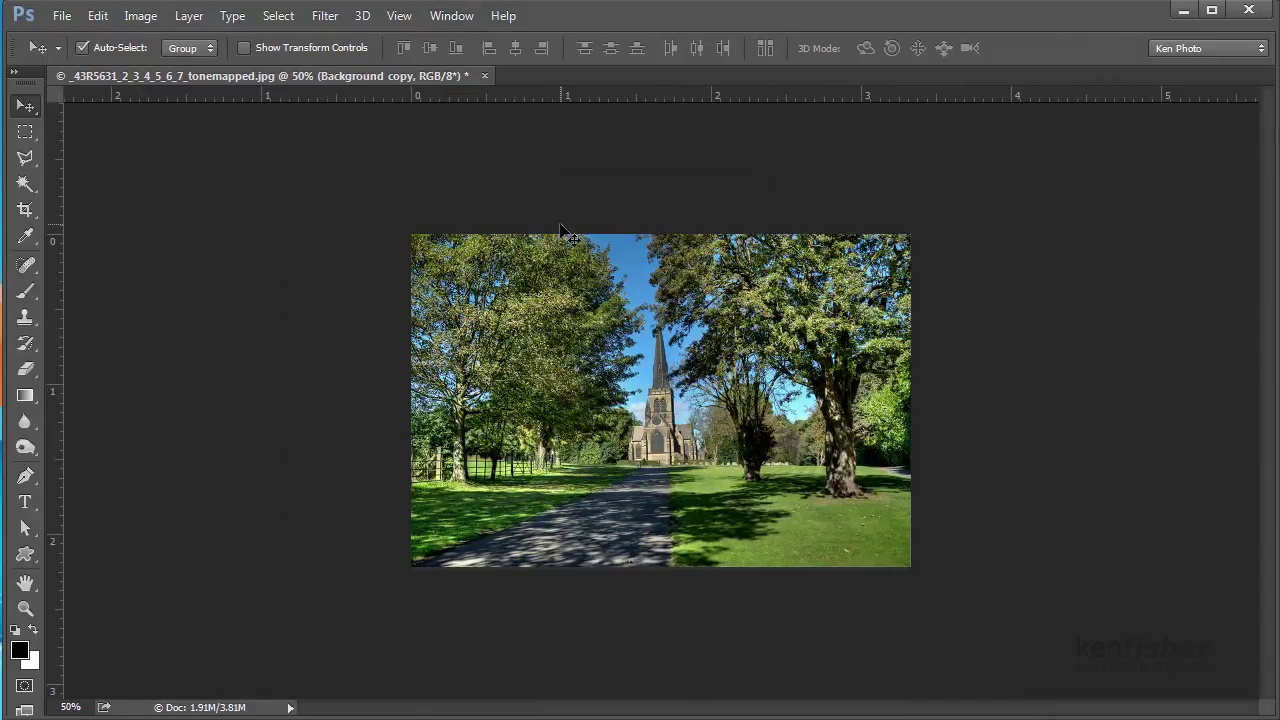
left_click(447, 18)
left_click(478, 188)
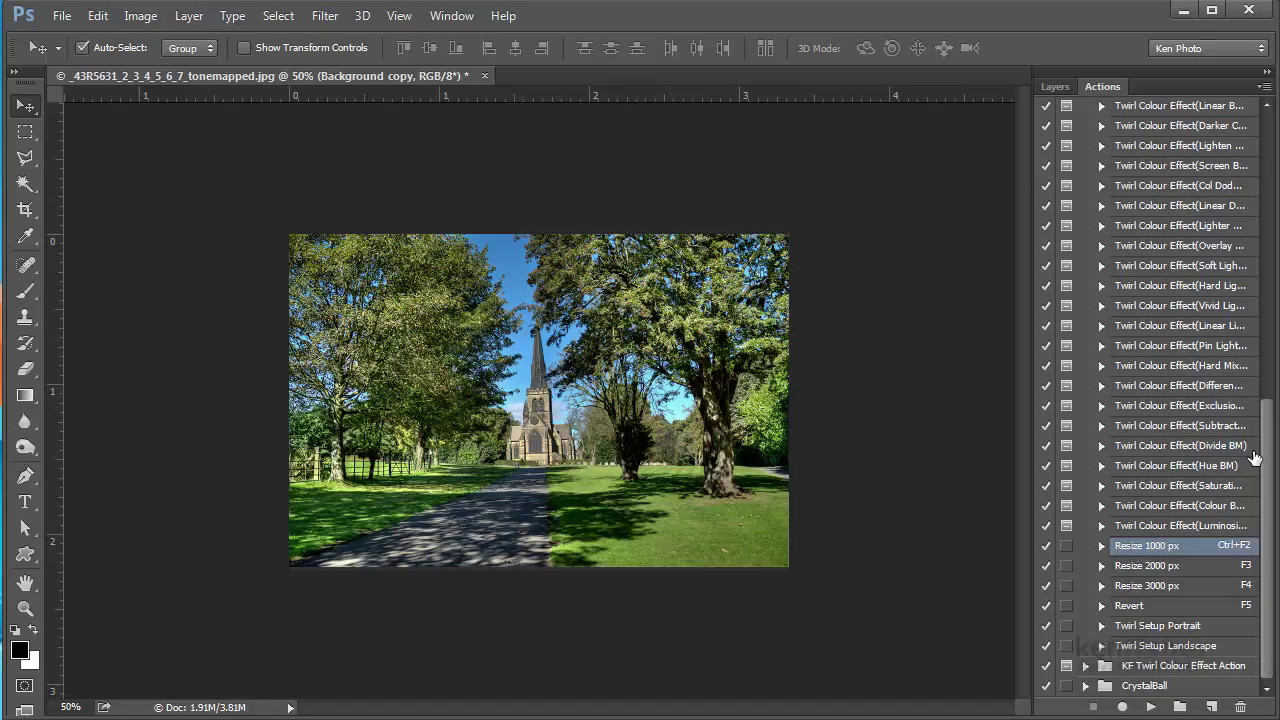
Create a new action set named "Kens Actions"
left_click(1179, 707)
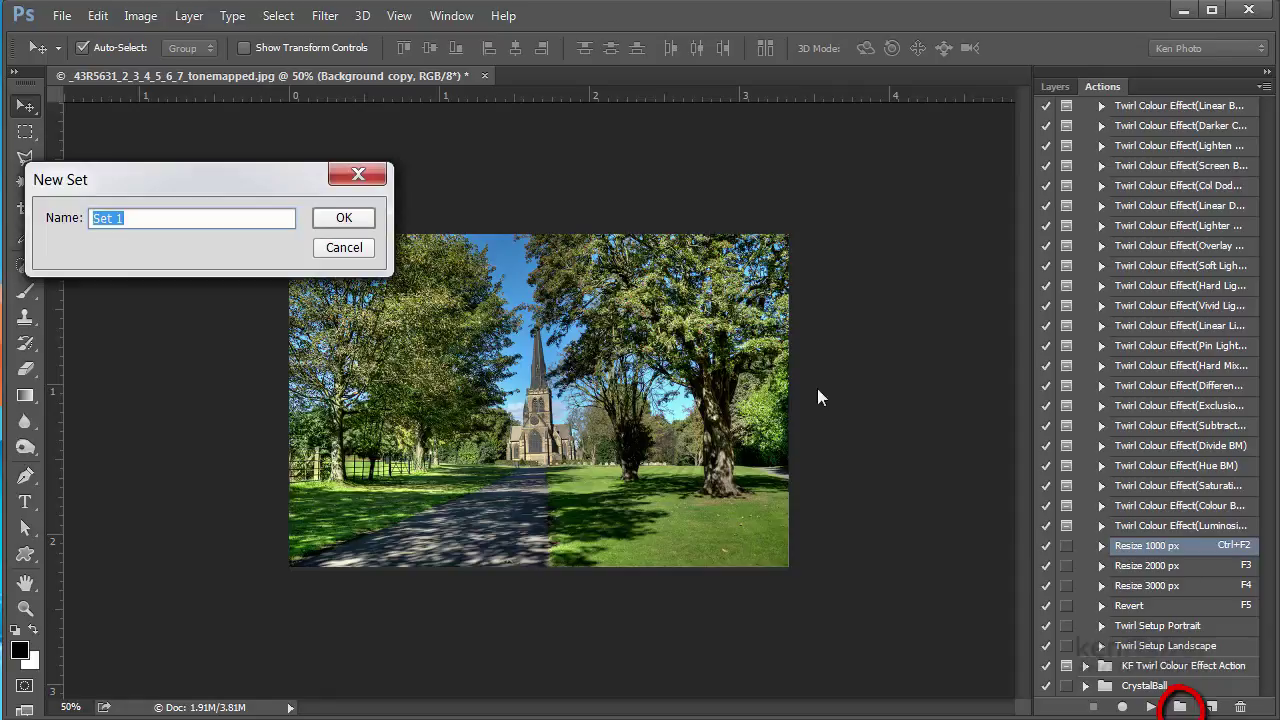
left_click_drag(208, 189, 600, 316)
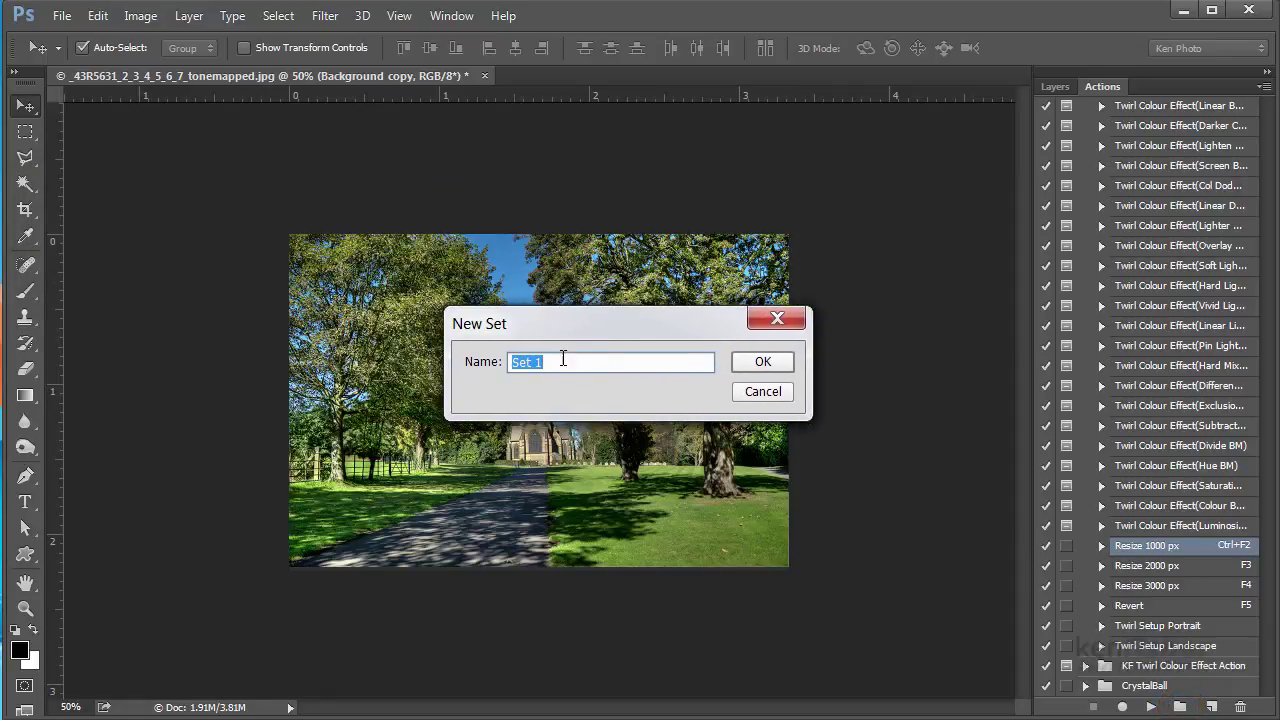
type("Kens Actions")
left_click(752, 369)
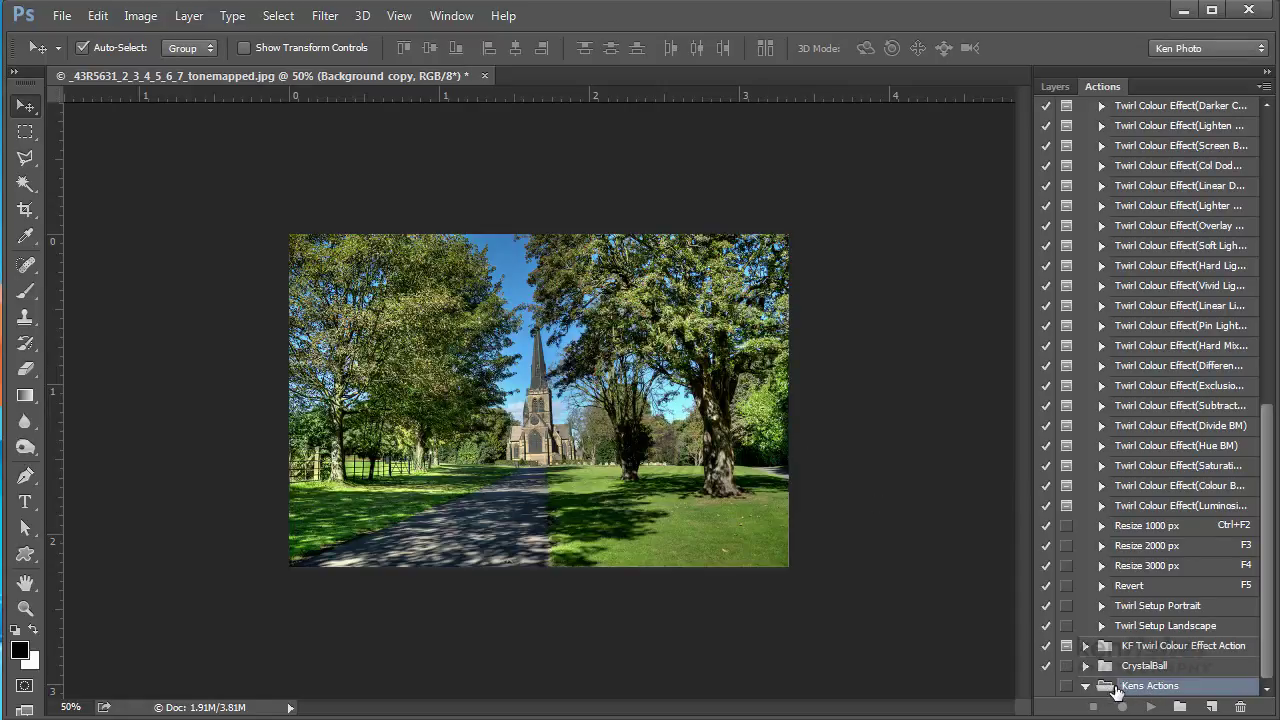
left_click(1085, 686)
left_click(1085, 686)
left_click(1085, 686)
left_click(1085, 686)
left_click(1085, 687)
Create an action named "Twirl" in the Kens Actions set, with function key F3 plus Shift and colour Red, and start recording
left_click(1213, 708)
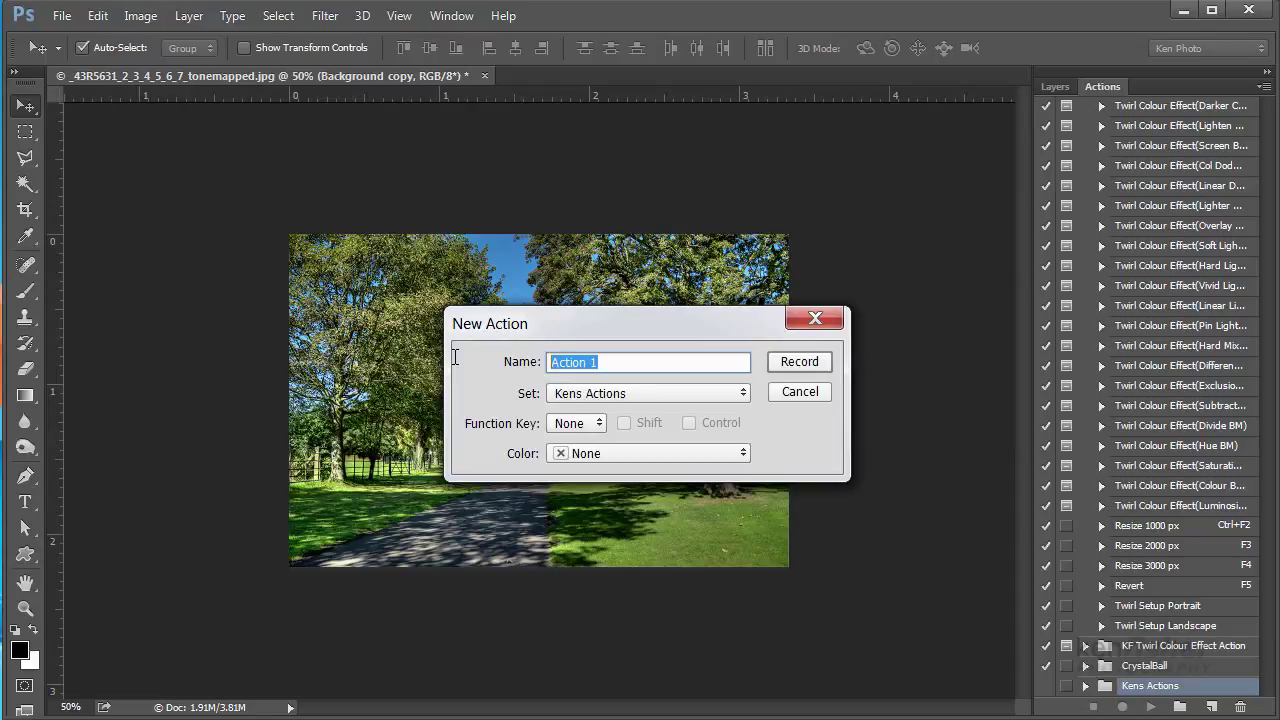
type("Twirl")
left_click(599, 423)
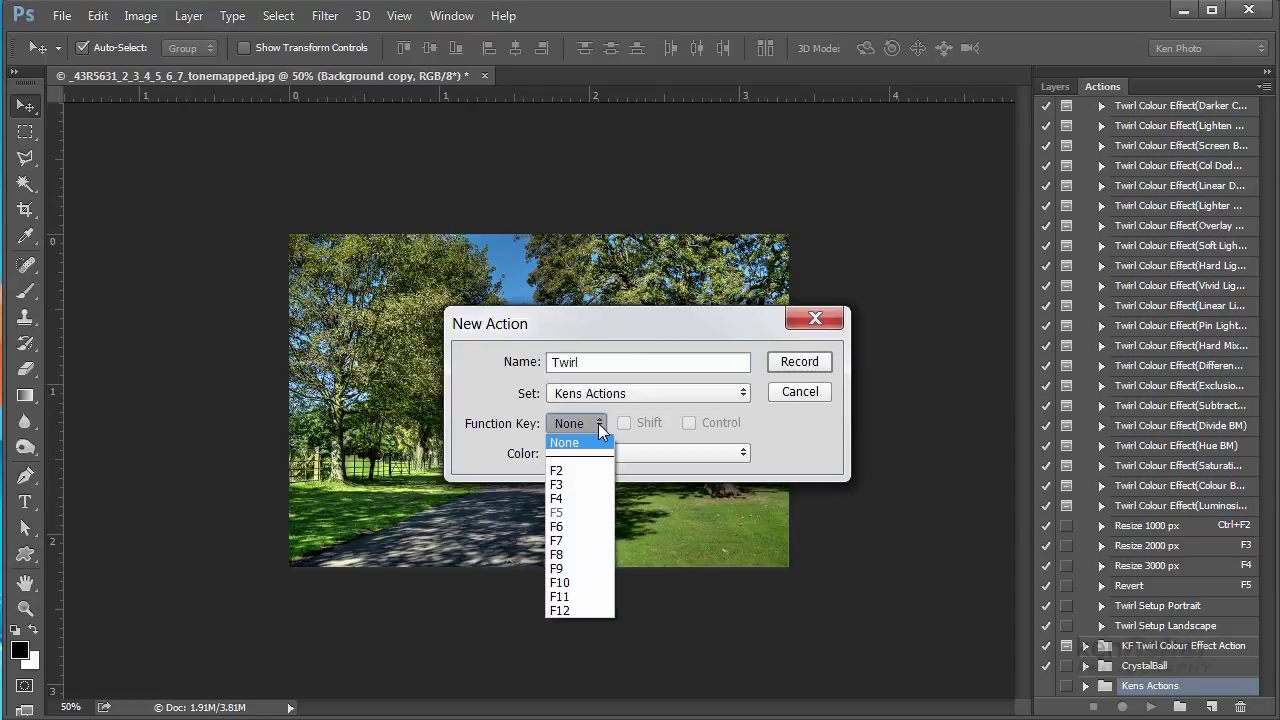
left_click(567, 485)
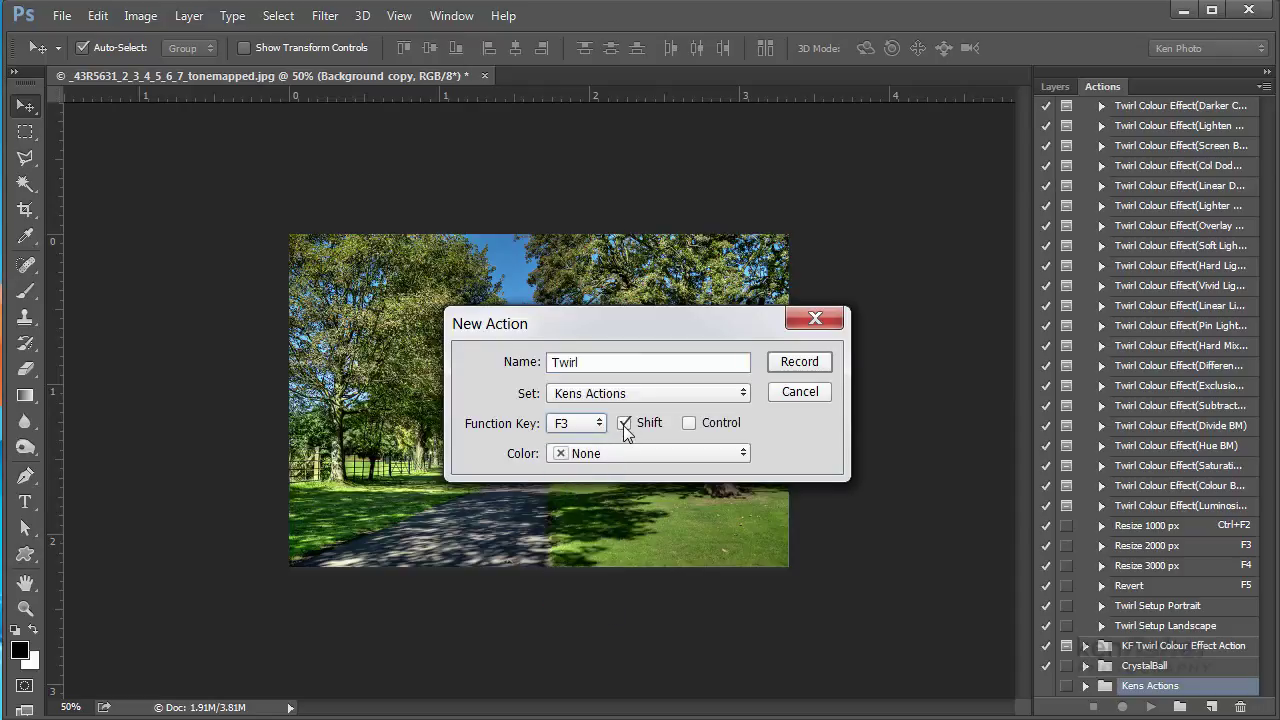
left_click(740, 454)
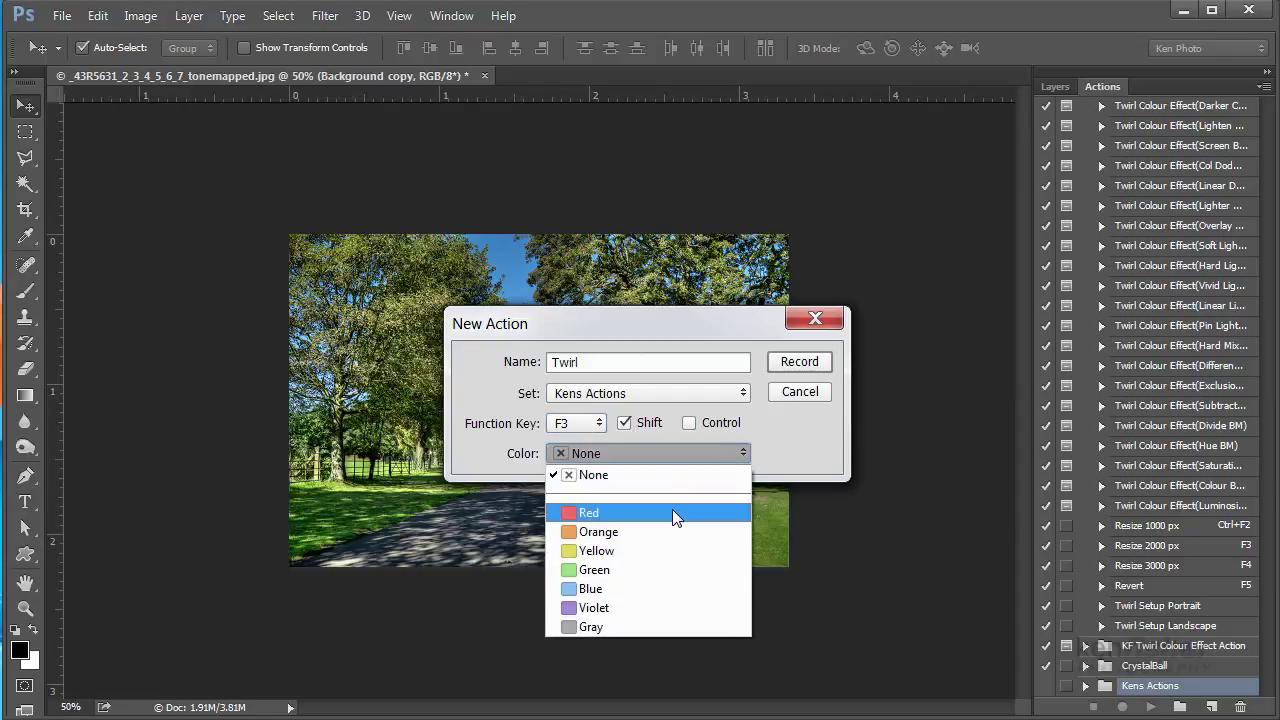
left_click(672, 514)
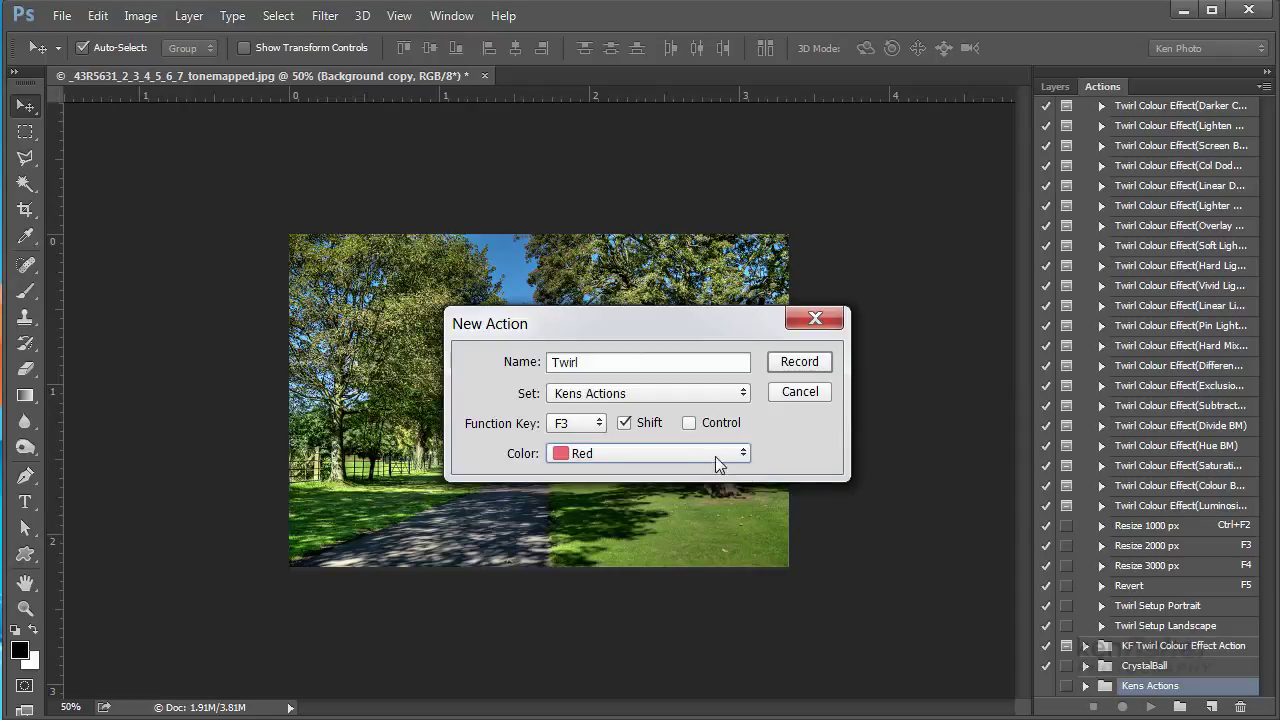
left_click(799, 362)
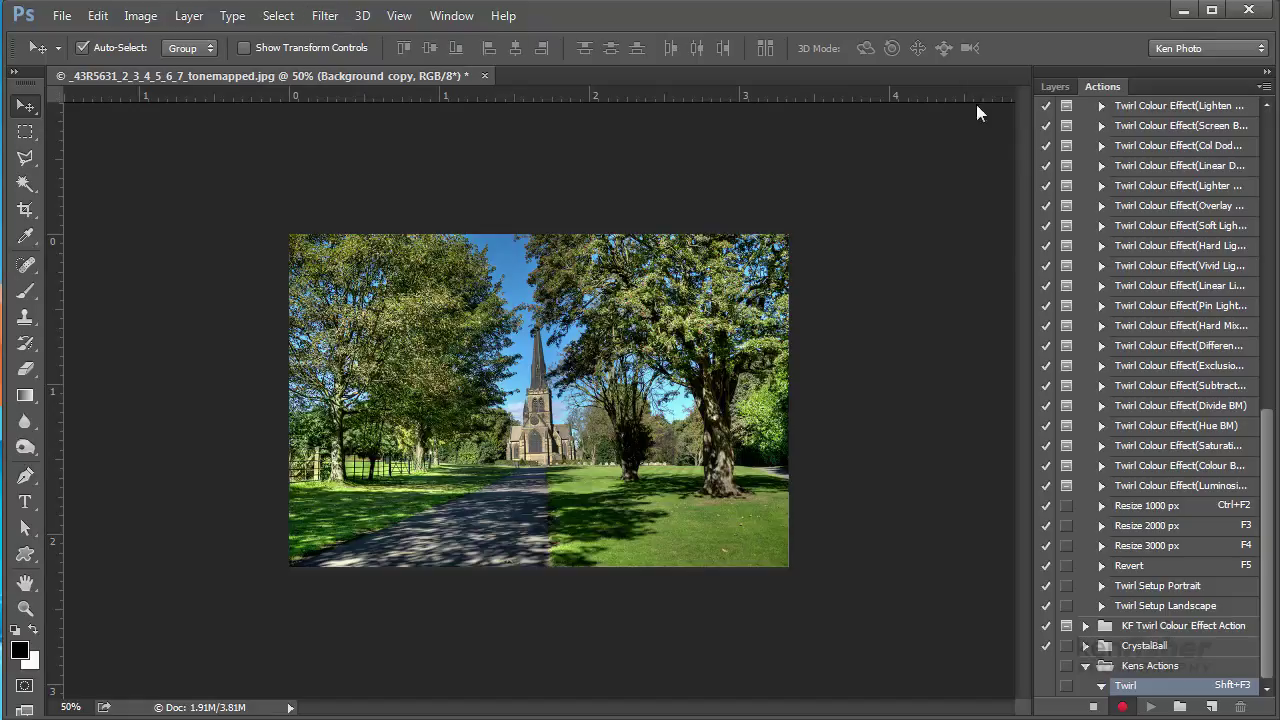
Apply the Twirl distortion filter to the Background copy layer at an angle of -80°
left_click(1054, 87)
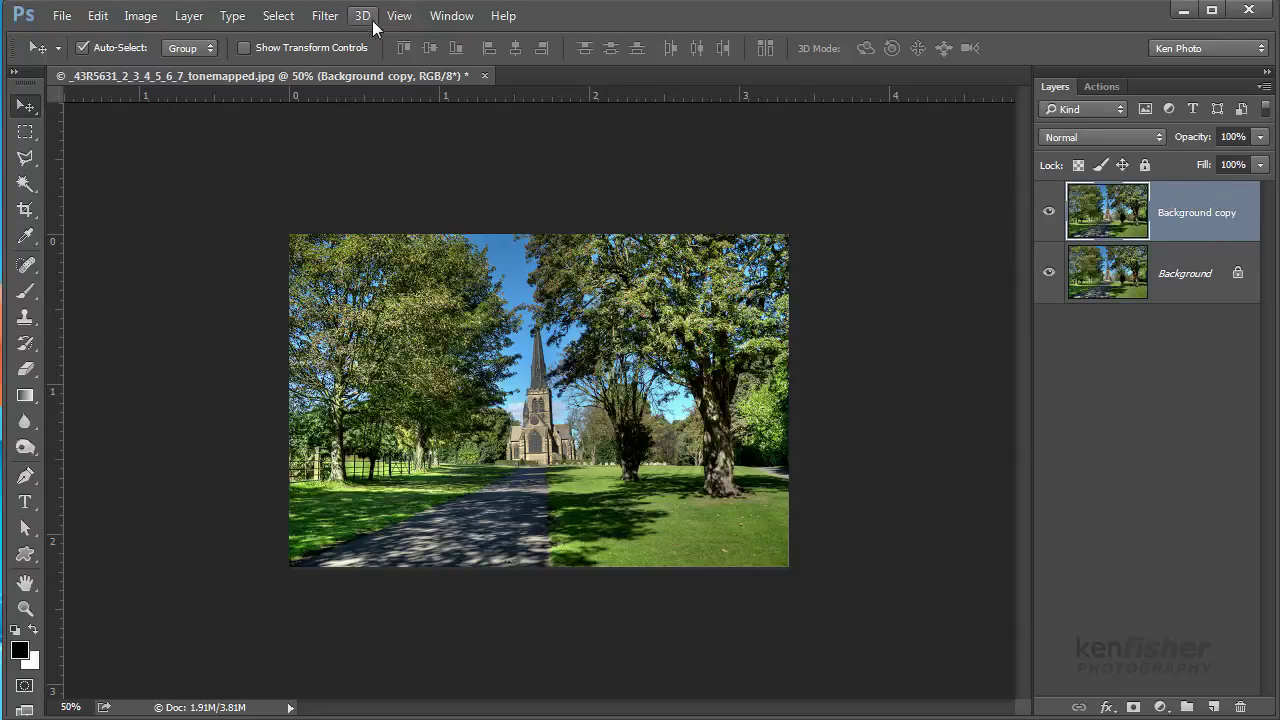
left_click(324, 18)
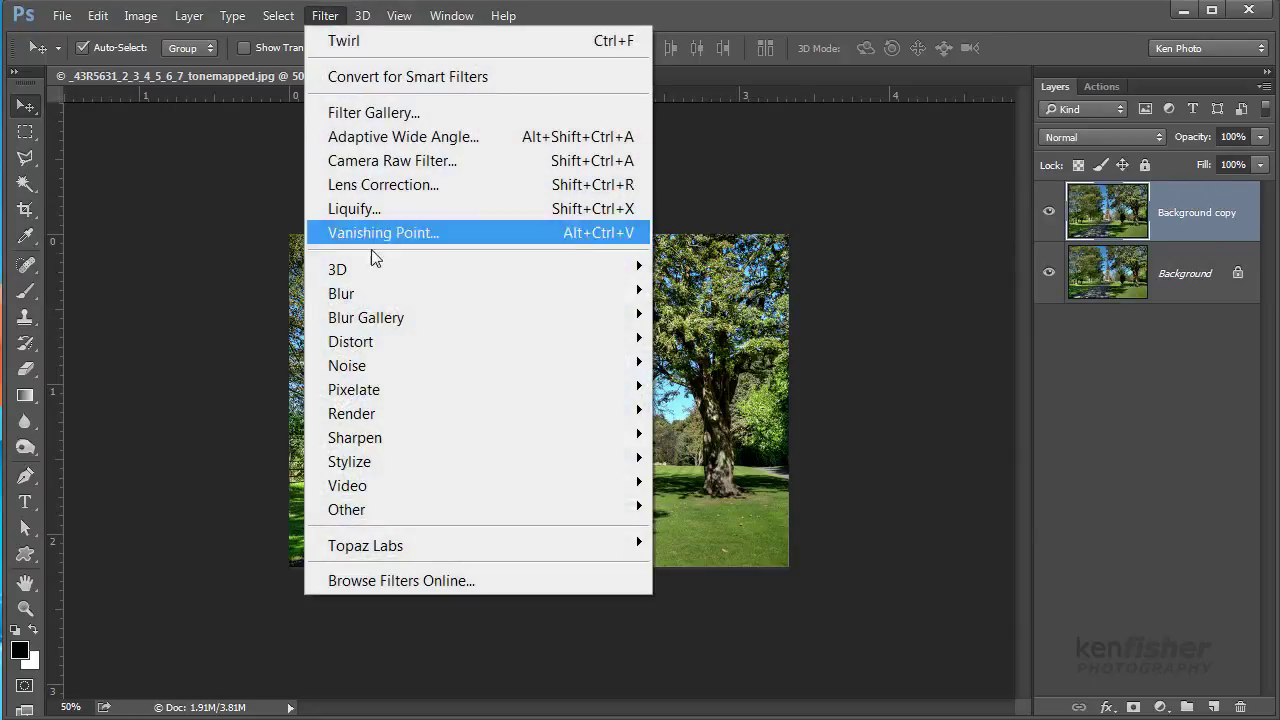
mouse_move(387, 349)
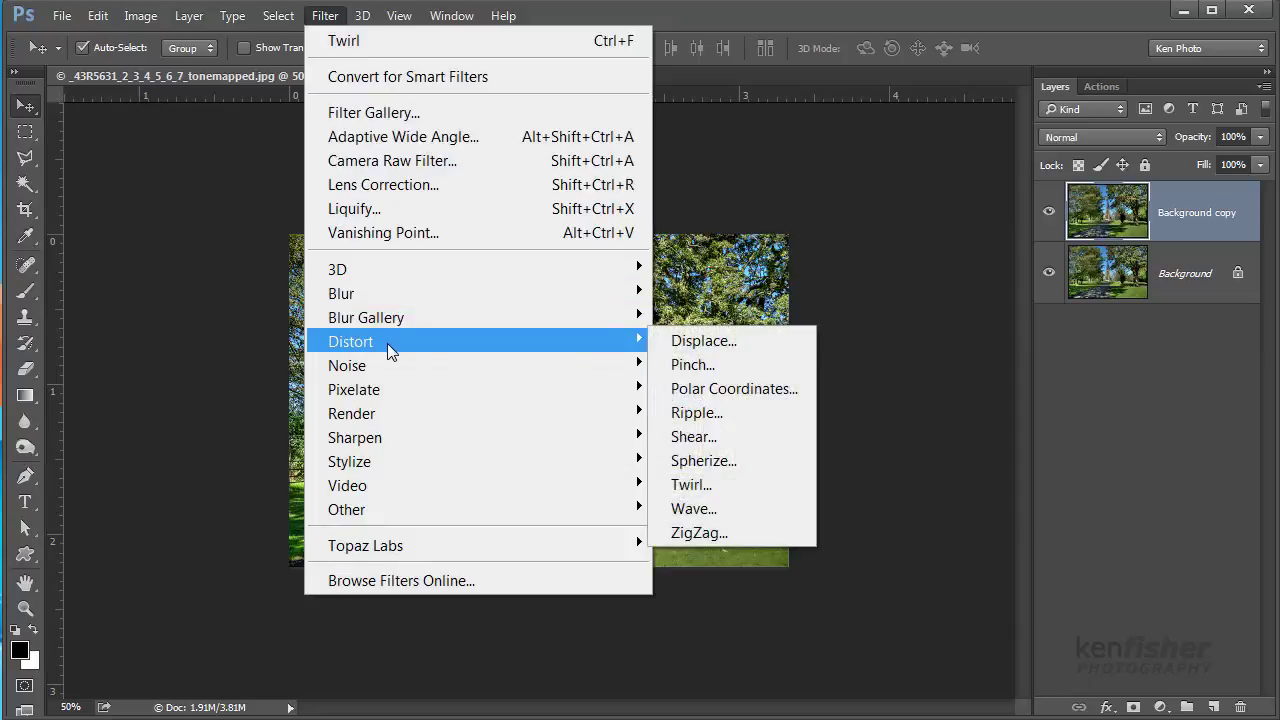
left_click(690, 485)
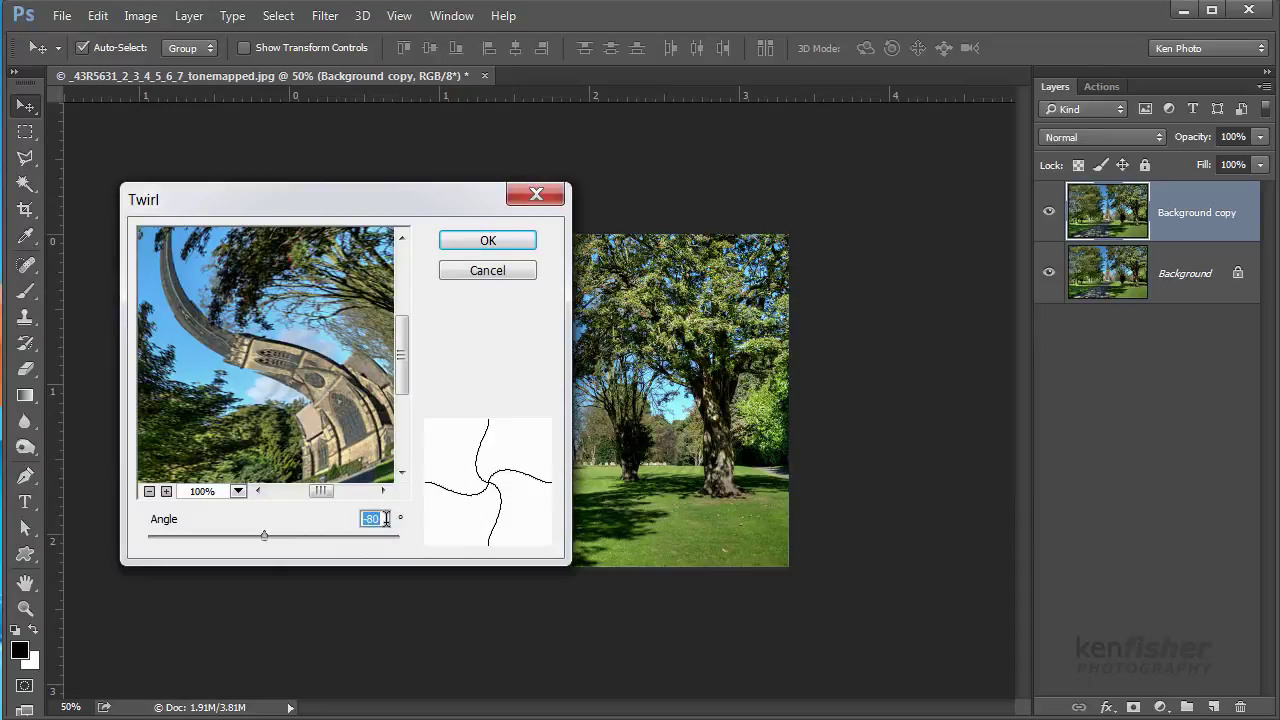
left_click(490, 240)
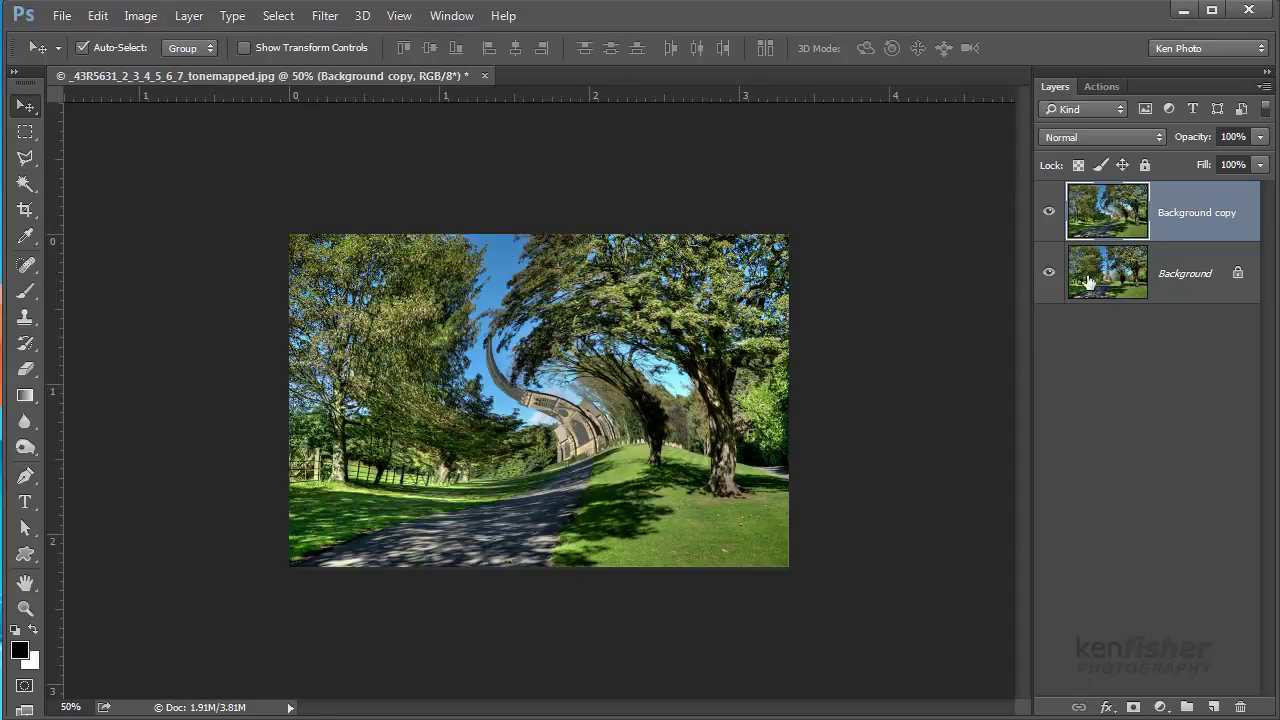
Apply the Twirl distortion filter to the Background layer at an angle of 80°
left_click(1181, 290)
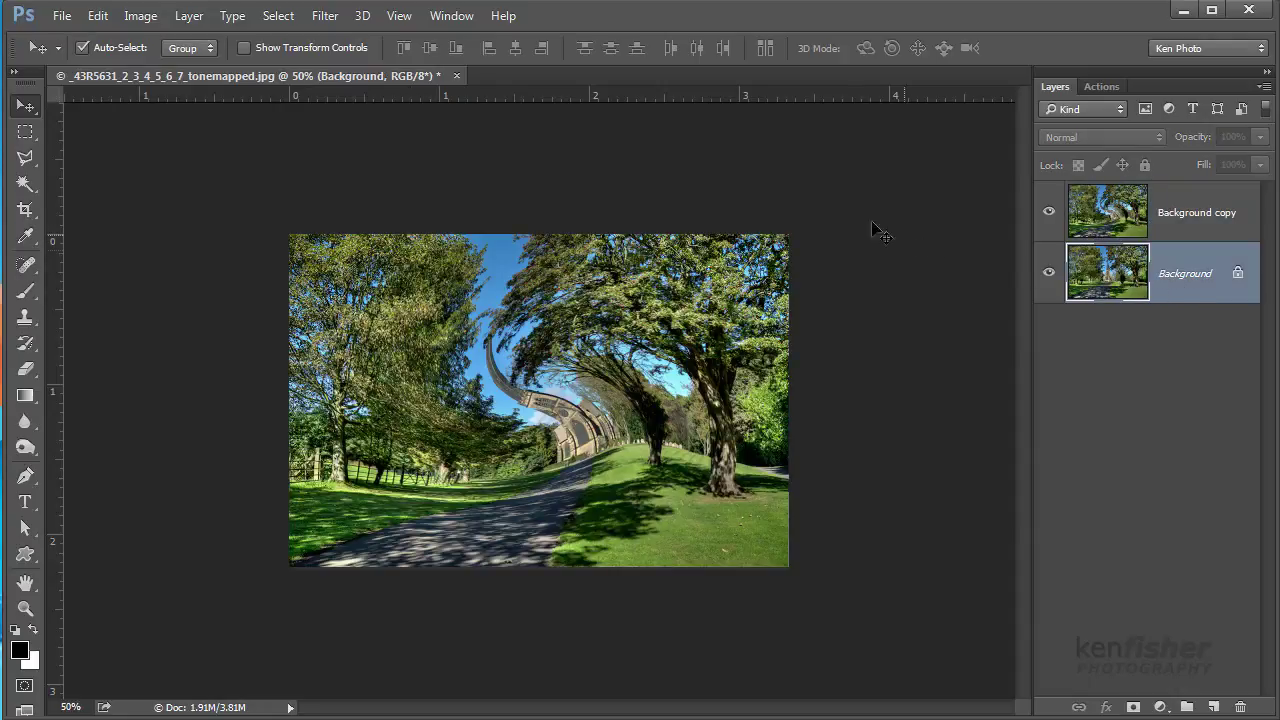
left_click(325, 18)
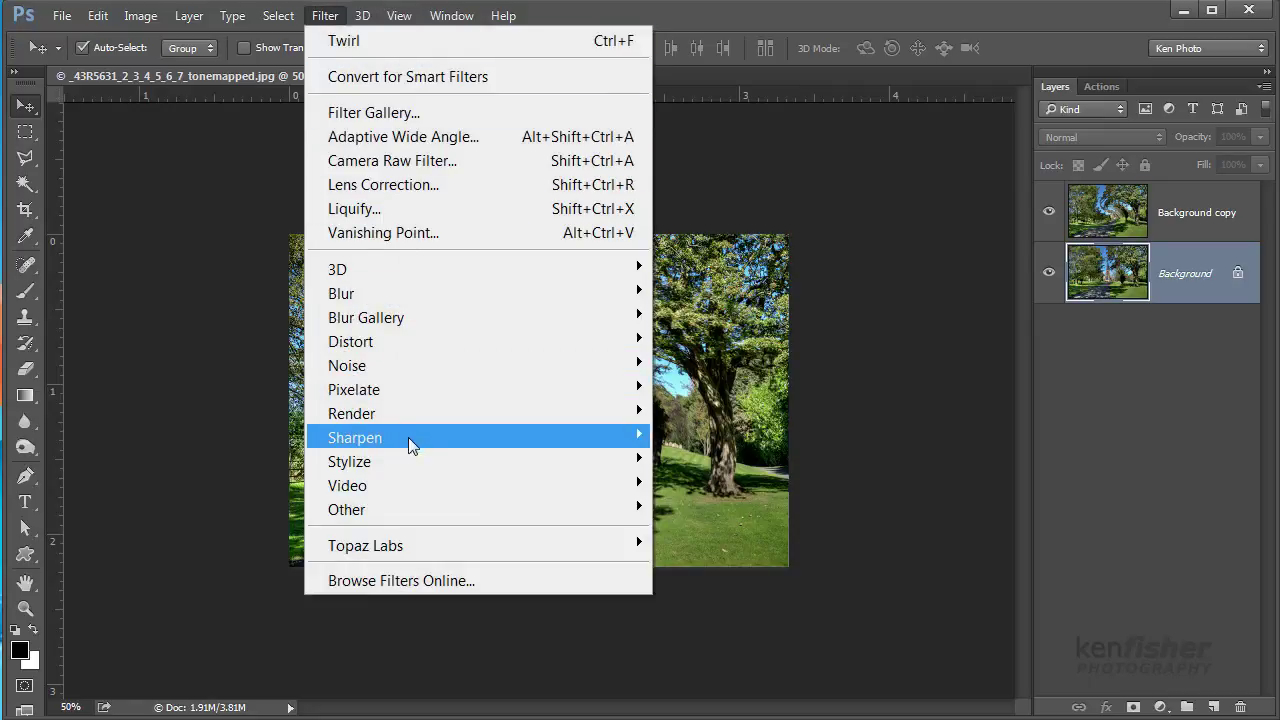
mouse_move(422, 340)
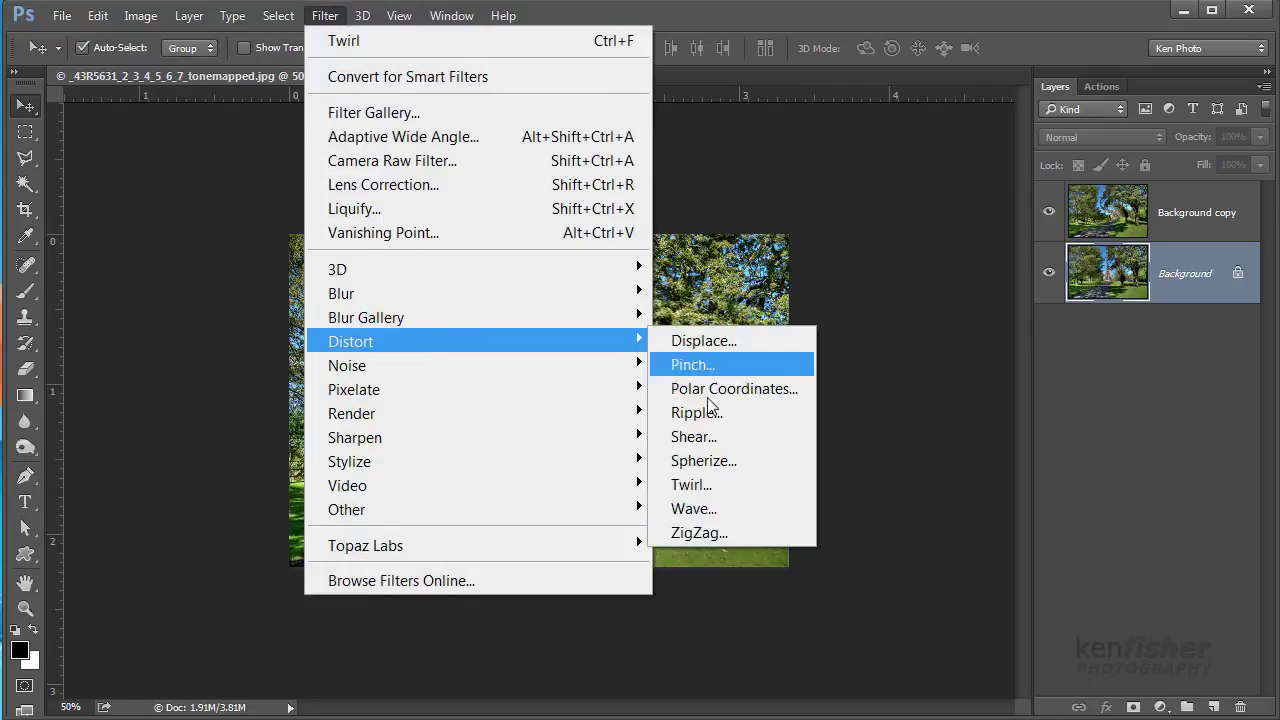
left_click(723, 484)
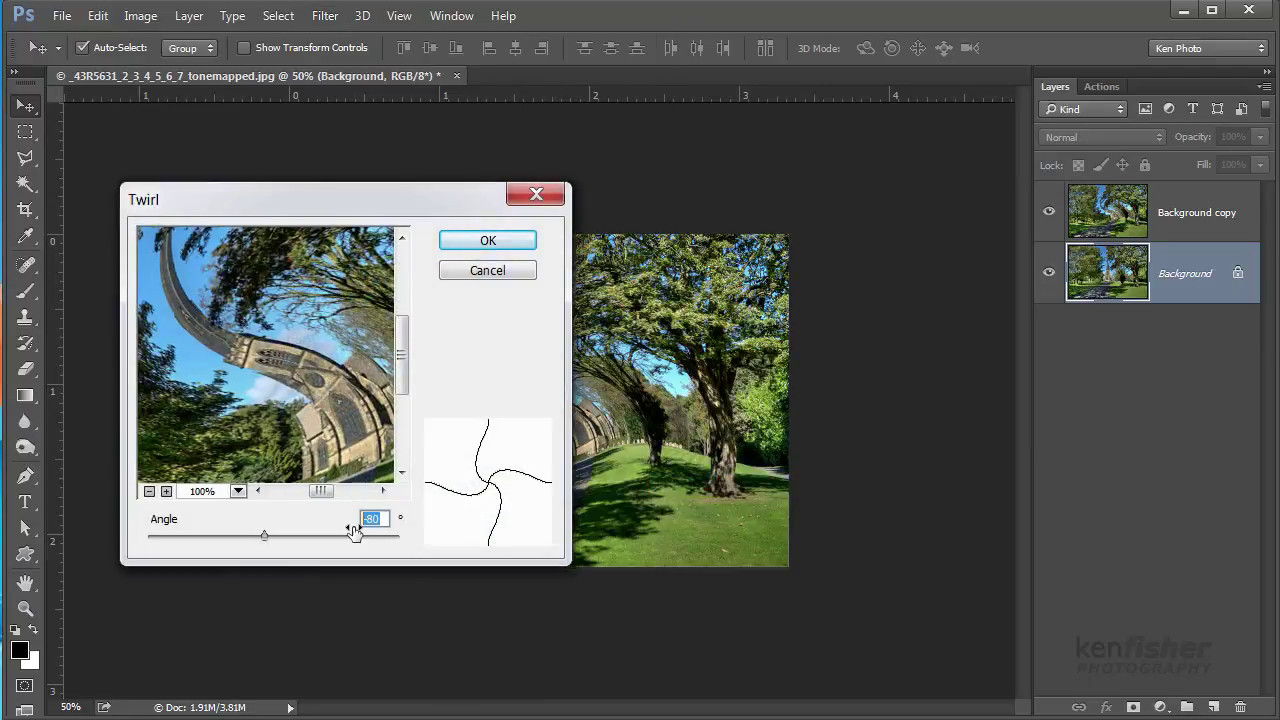
type("80")
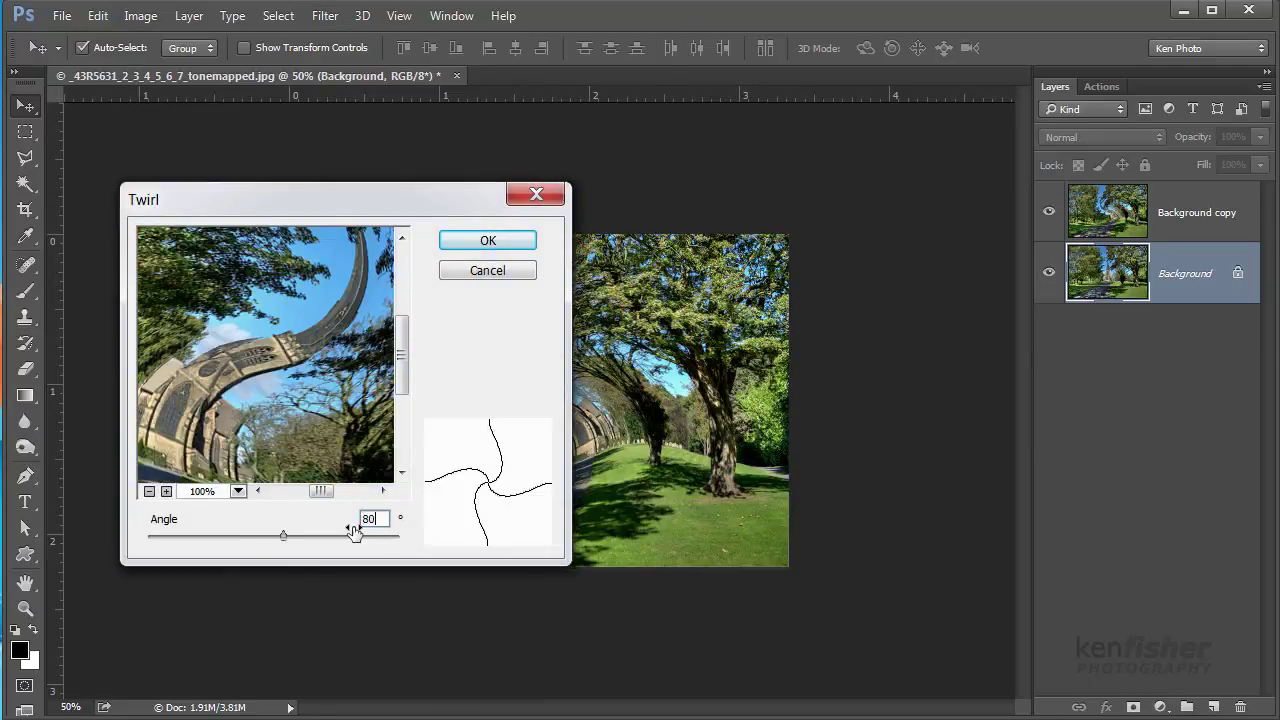
left_click(488, 241)
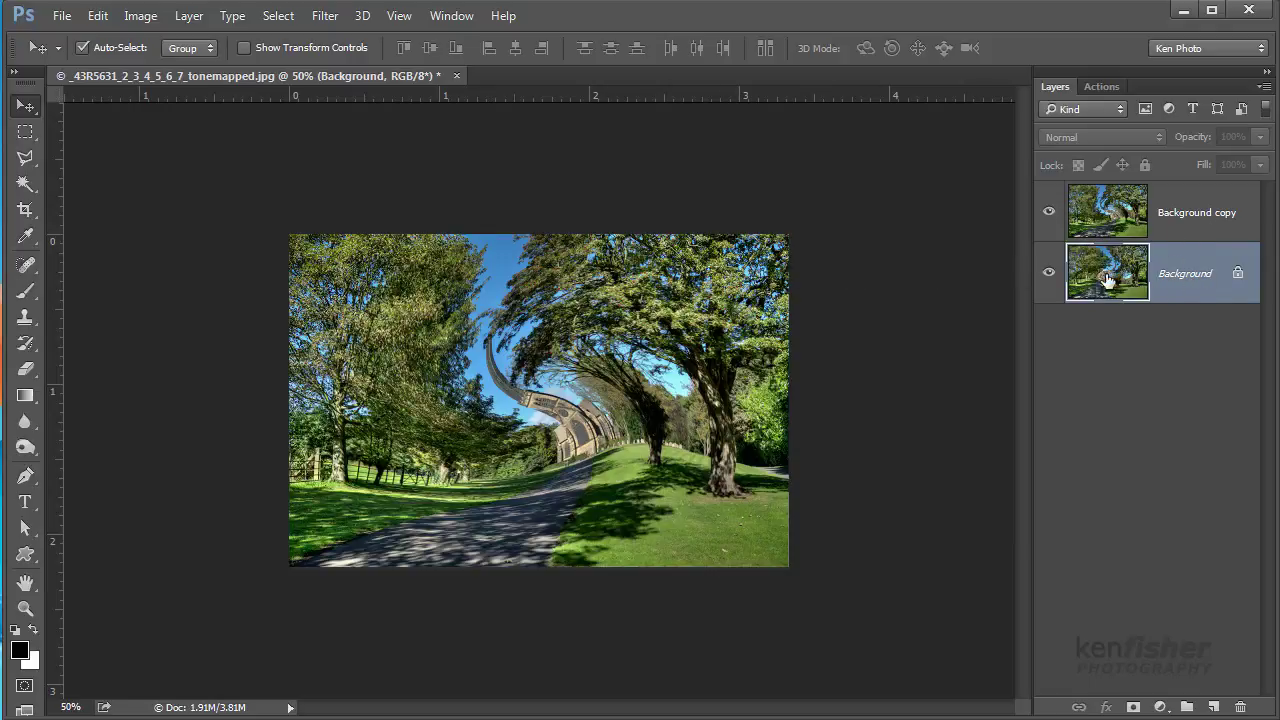
Hide and reshow the Background copy layer to check the layer beneath, and set its blend mode to Lighten
left_click(1048, 215)
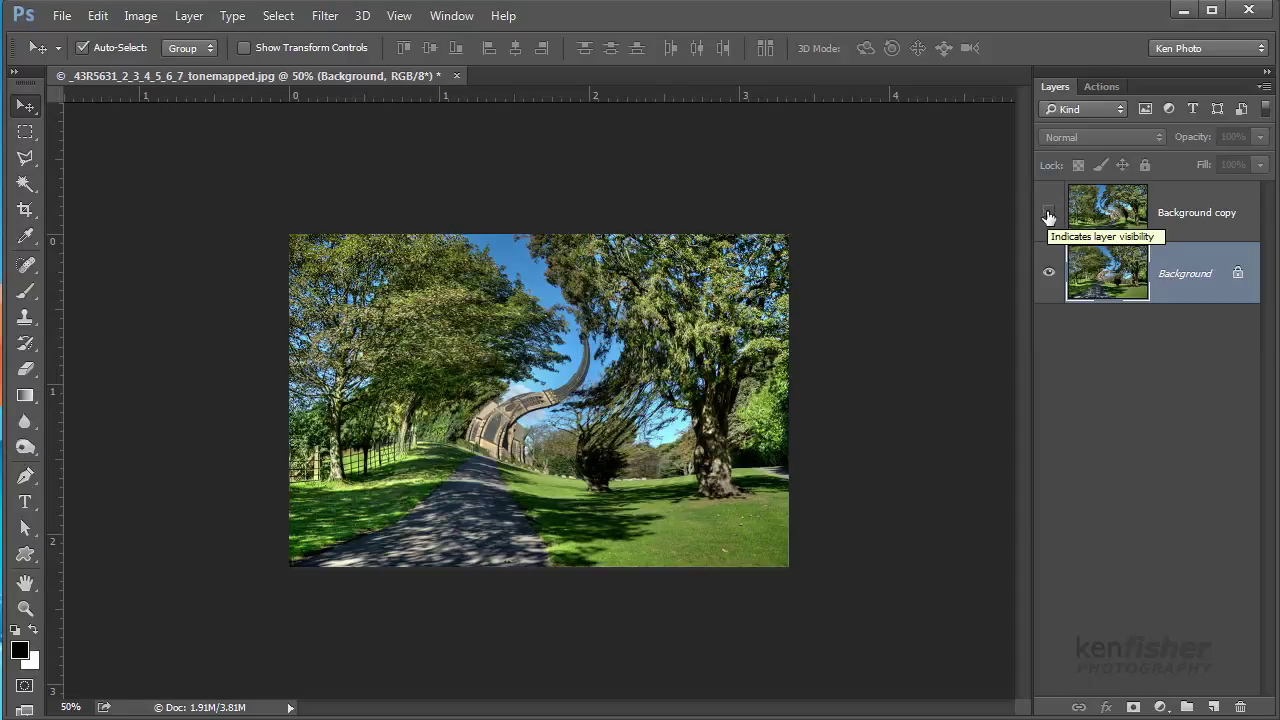
left_click(1048, 215)
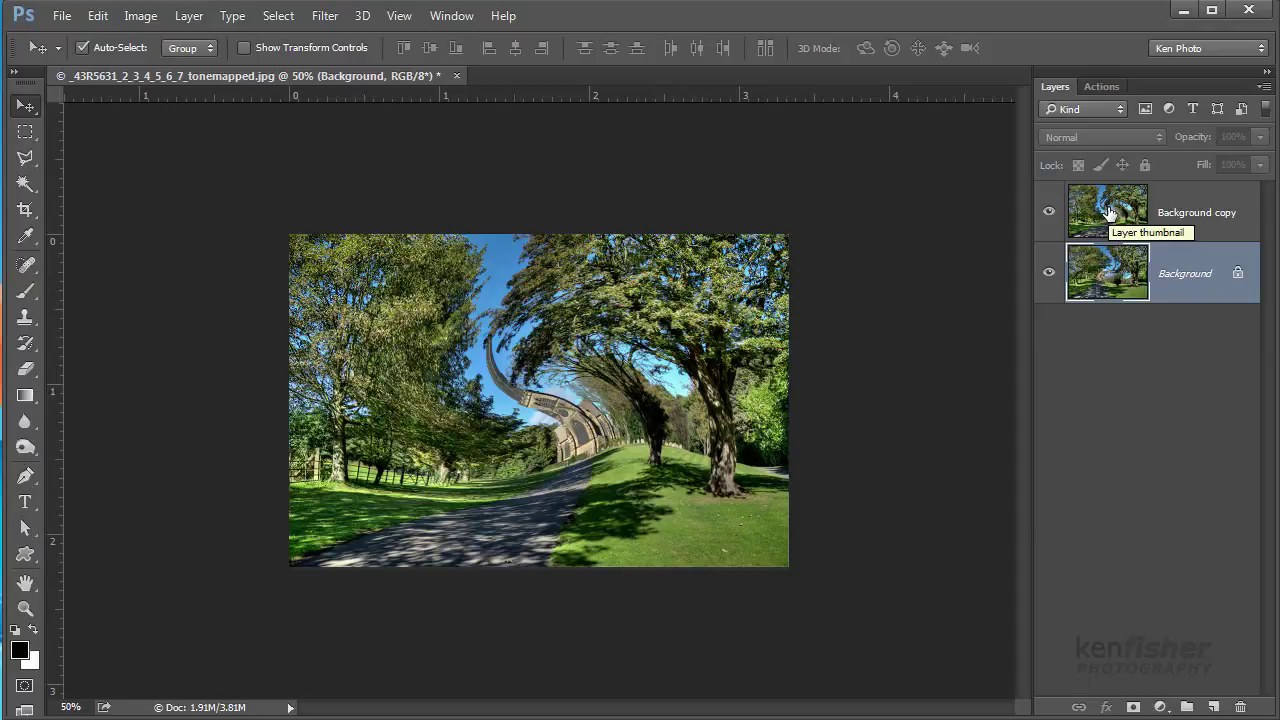
left_click(1177, 204)
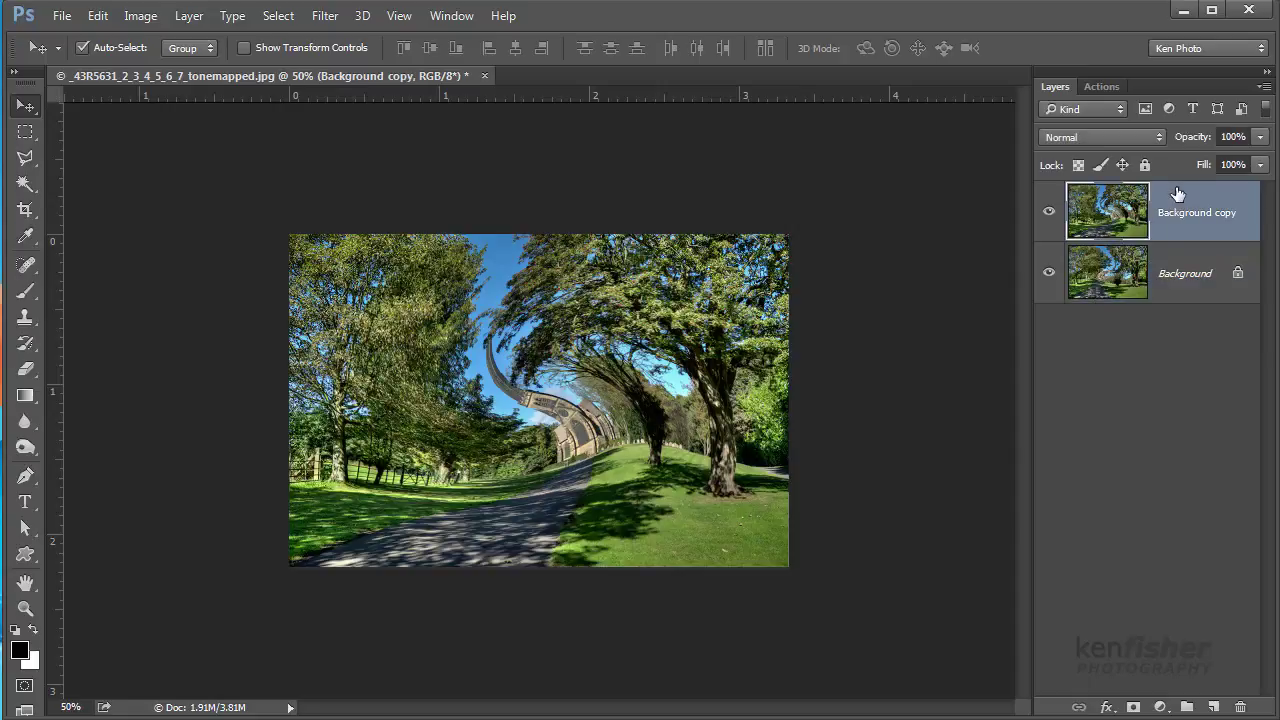
left_click(1158, 137)
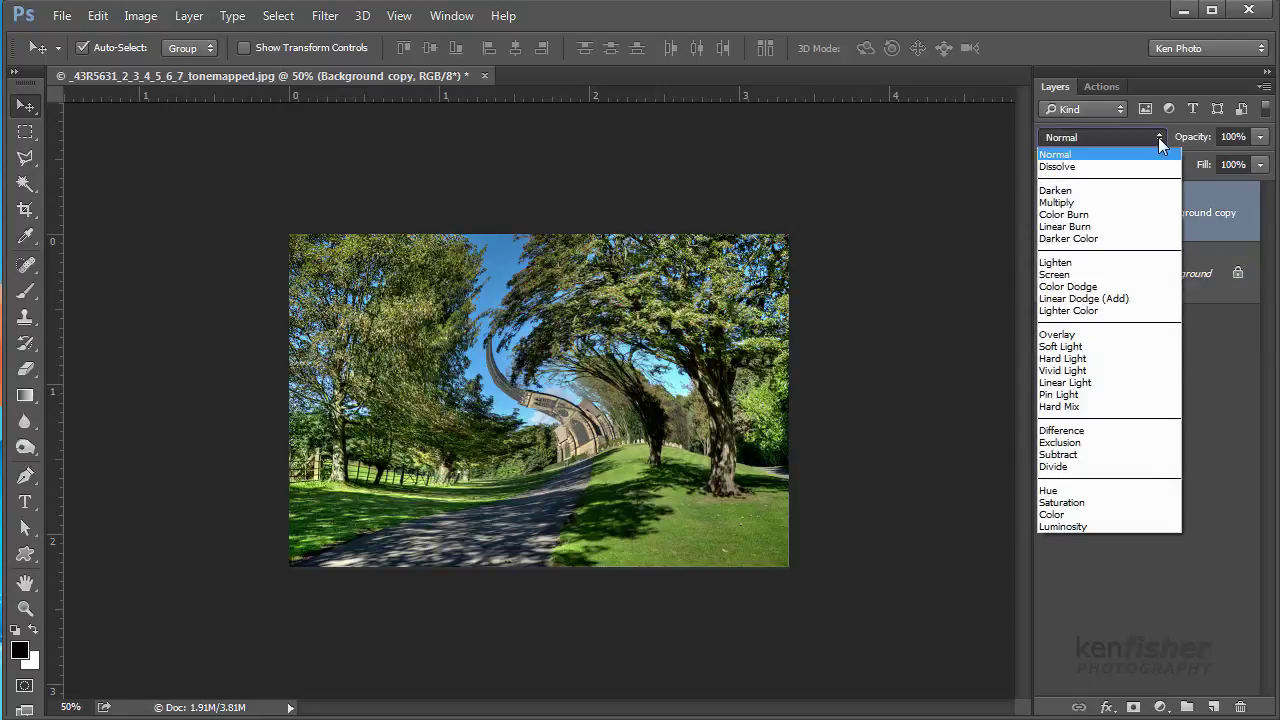
left_click(1087, 265)
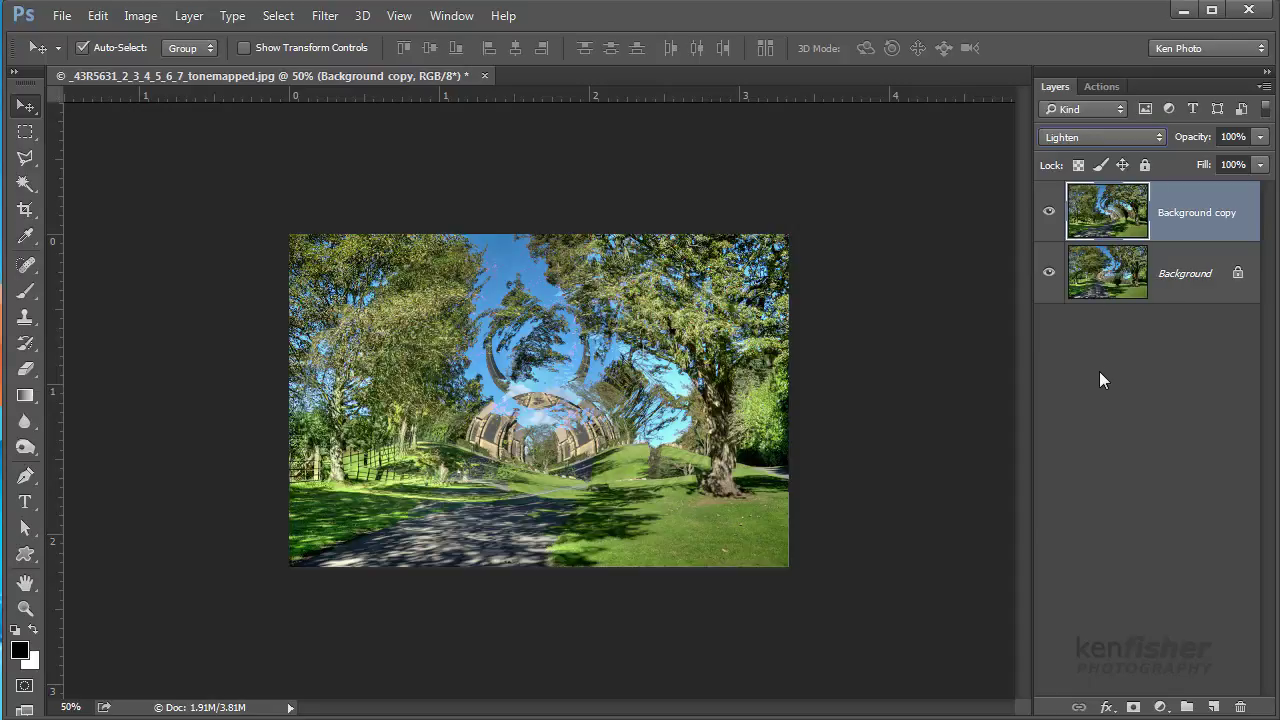
Stop recording the Twirl action, and collapse and re-expand its list of recorded commands
left_click(1104, 86)
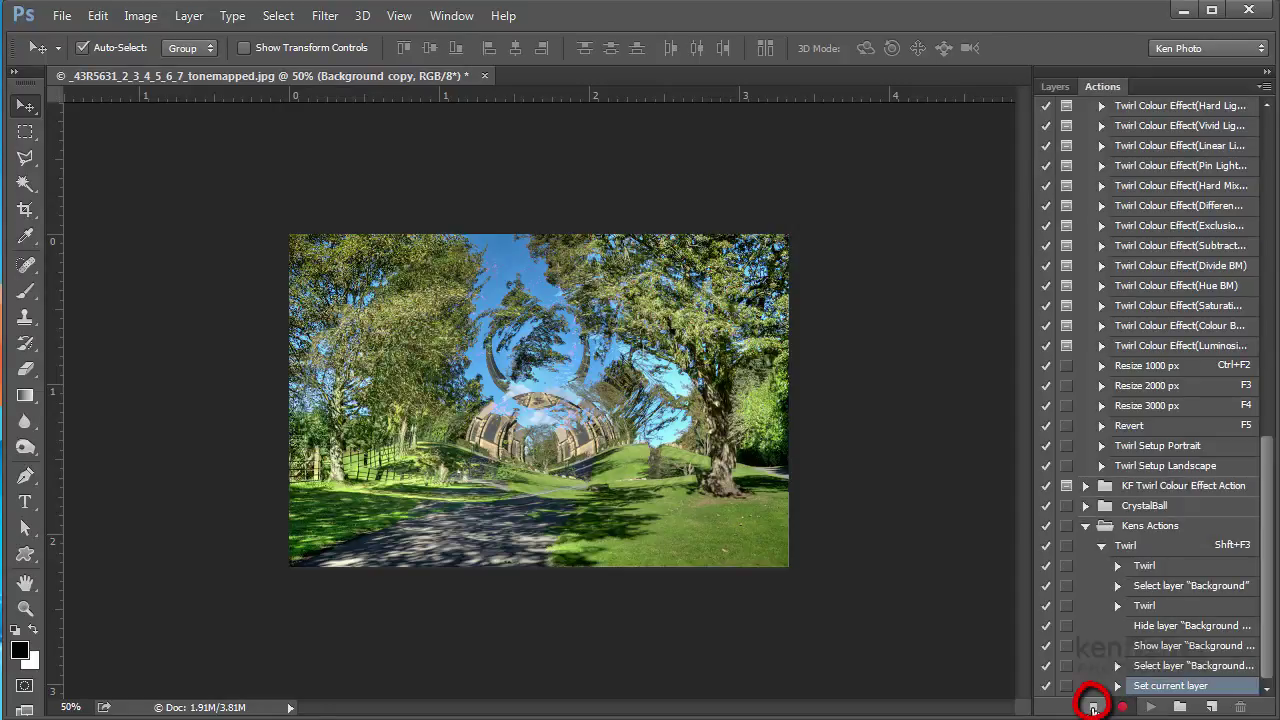
left_click(1093, 706)
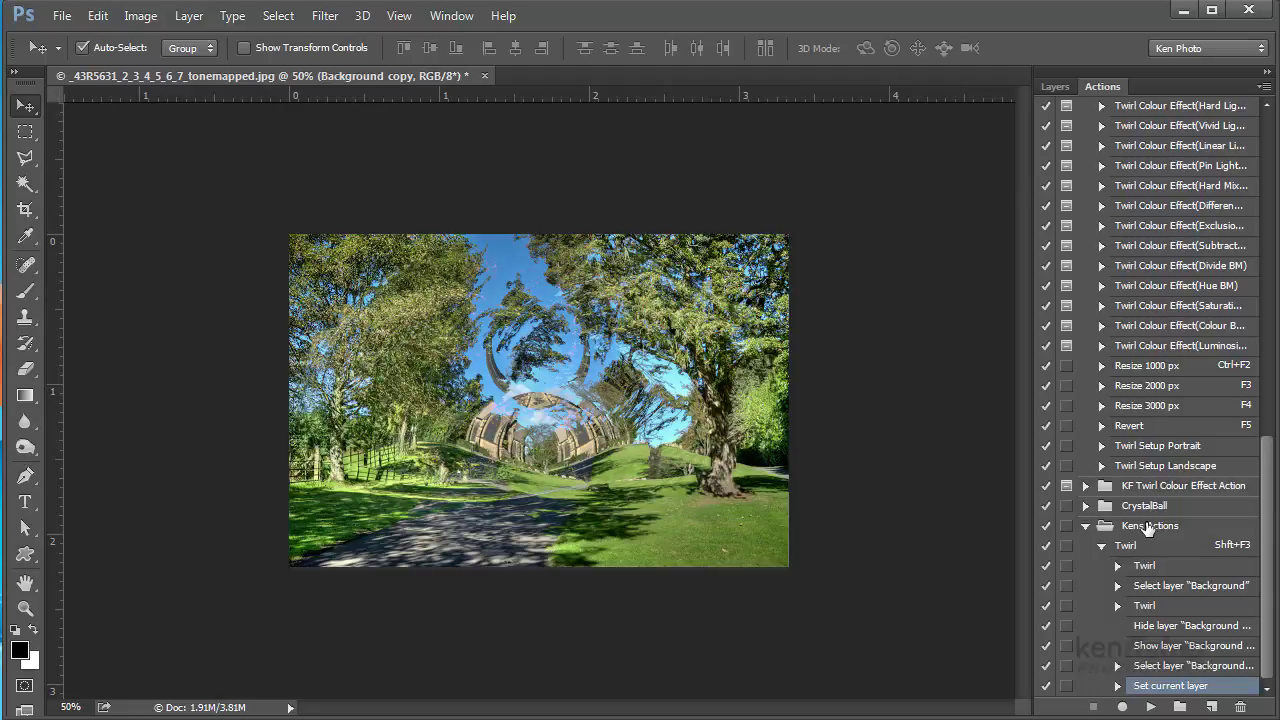
left_click(1101, 546)
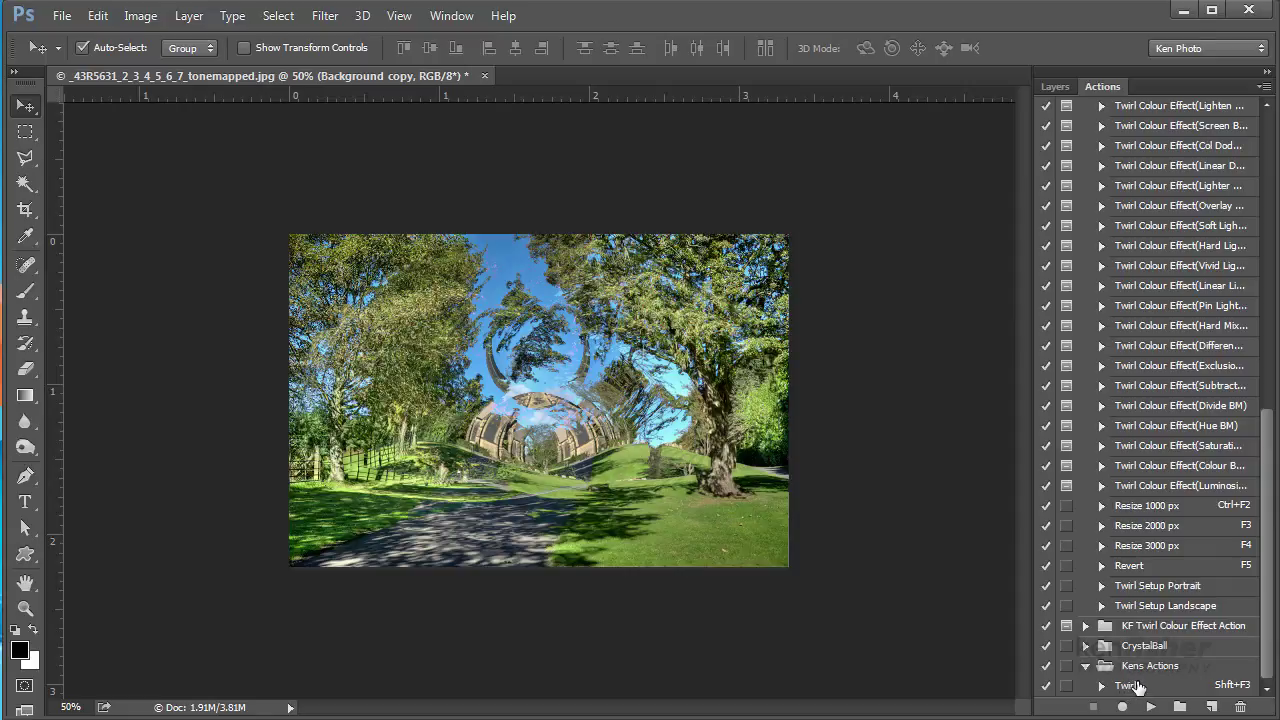
left_click(1101, 686)
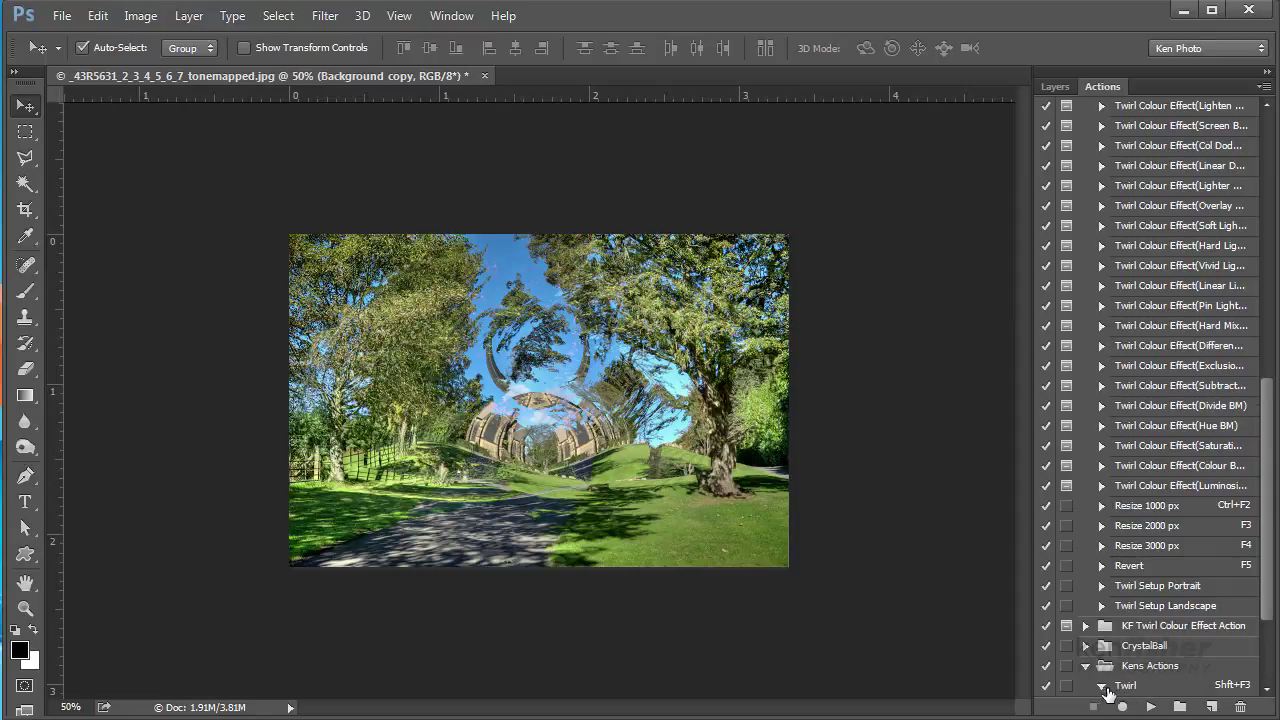
Review the commands recorded in the Twirl action, collapse its list and select the action
left_click_drag(1268, 606, 1274, 680)
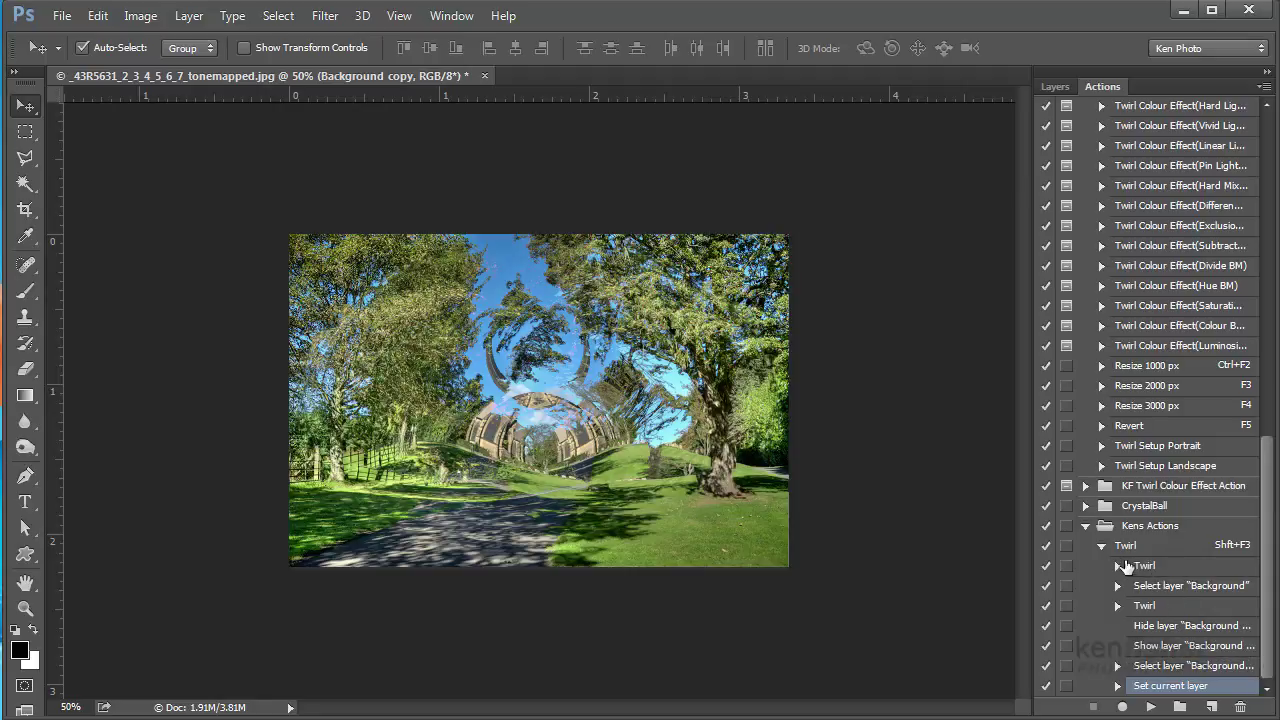
left_click(1101, 548)
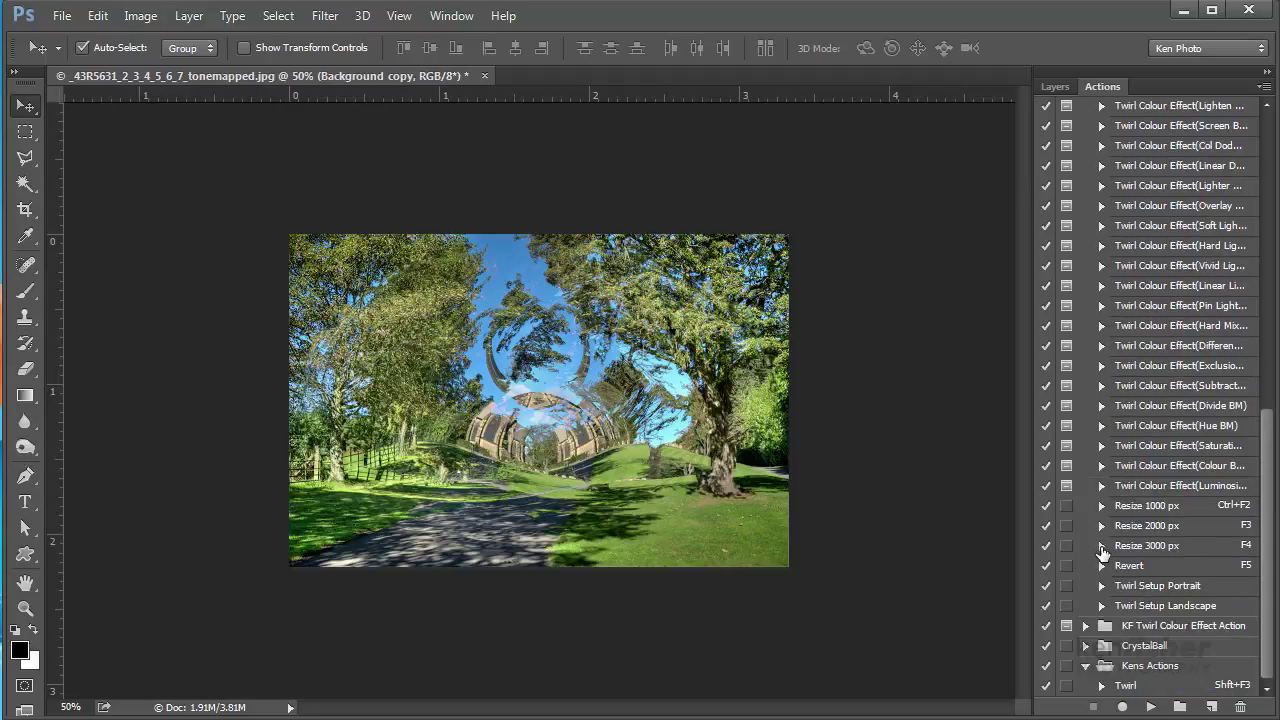
left_click(1135, 689)
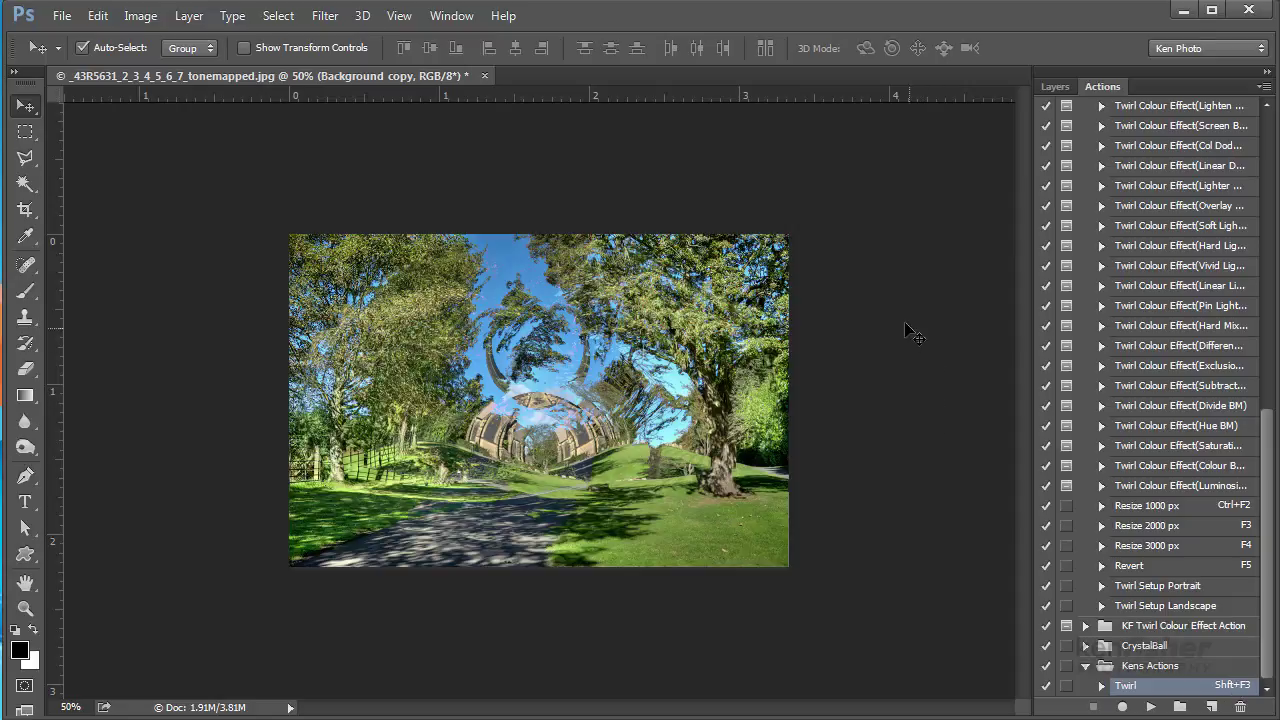
Undo the twirl effects back to the undistorted photo with its Background copy layer, and play the Twirl action on it
left_click(97, 16)
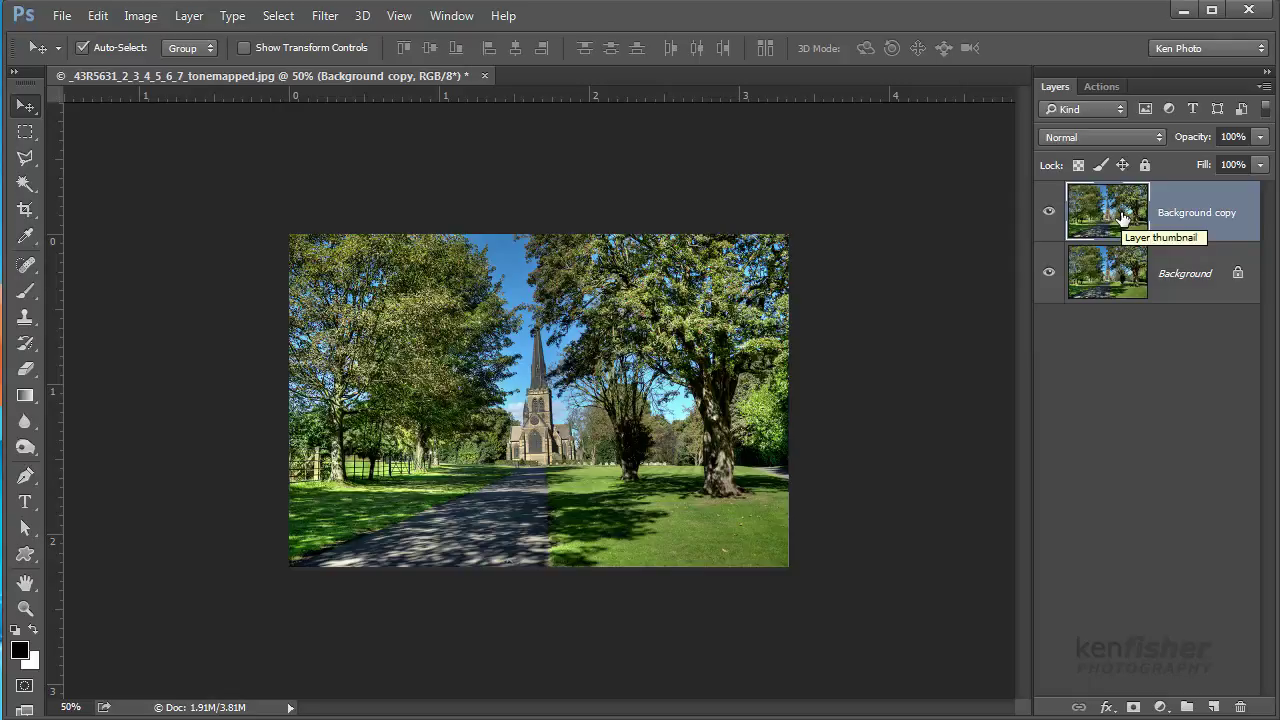
left_click(1101, 87)
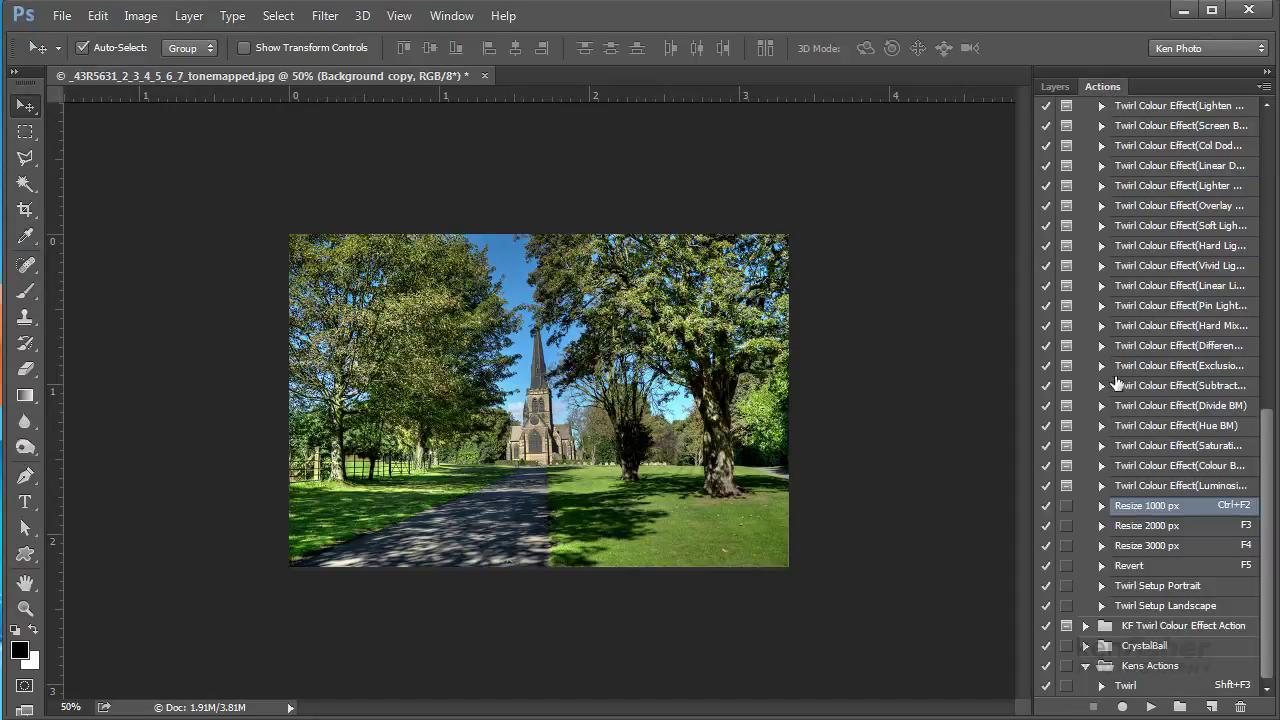
left_click(1126, 687)
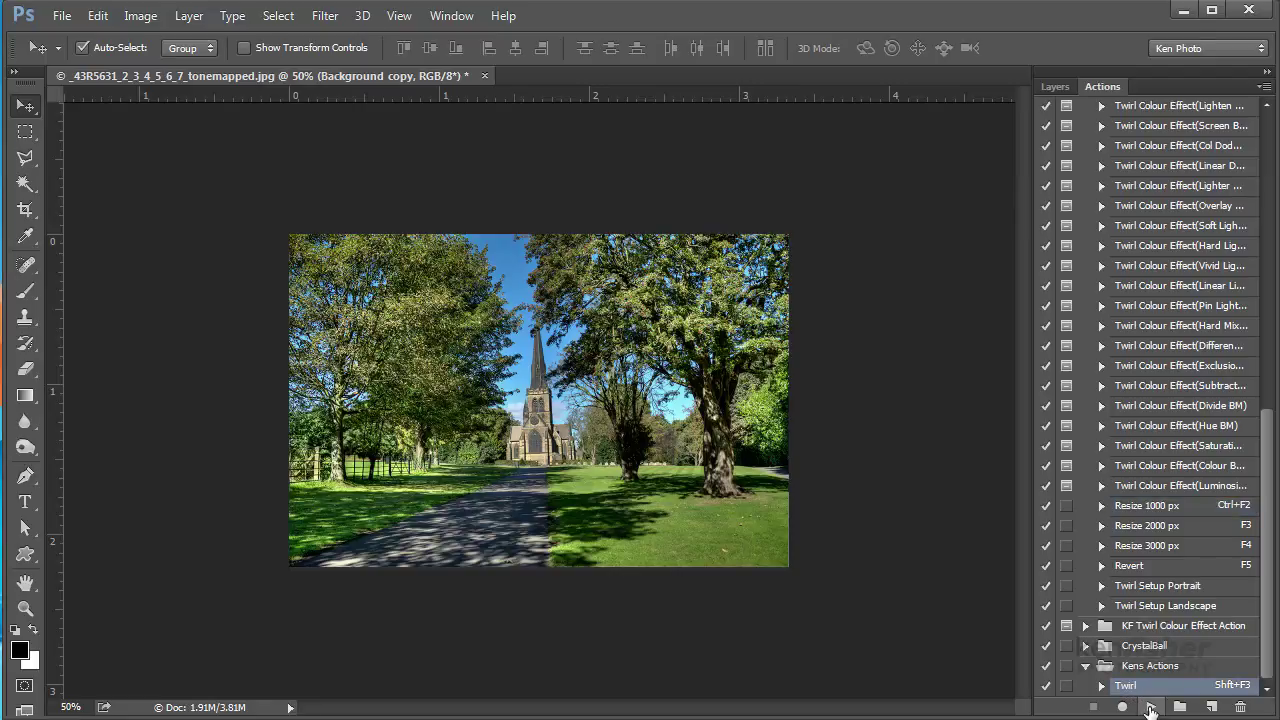
left_click(1151, 707)
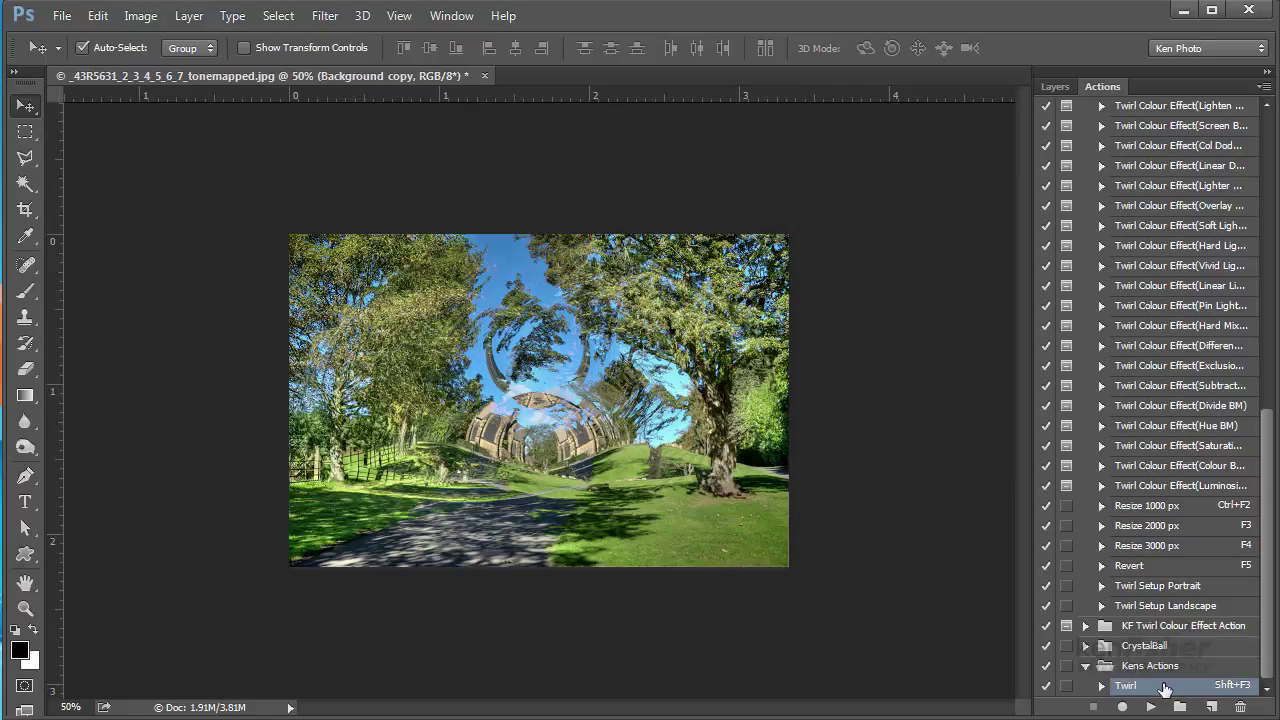
Collapse and select the Kens Actions set, and save it to the Desktop as an ATN file named Kens Actions
key("Delete")
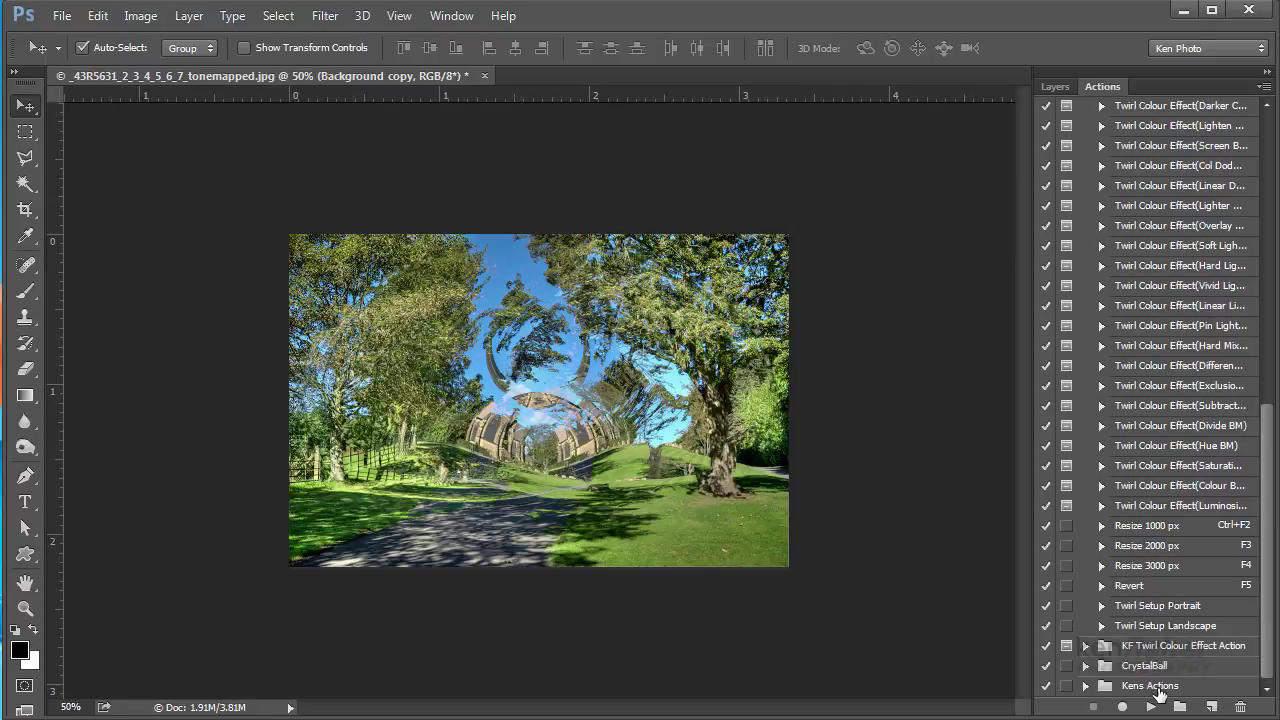
left_click(1158, 688)
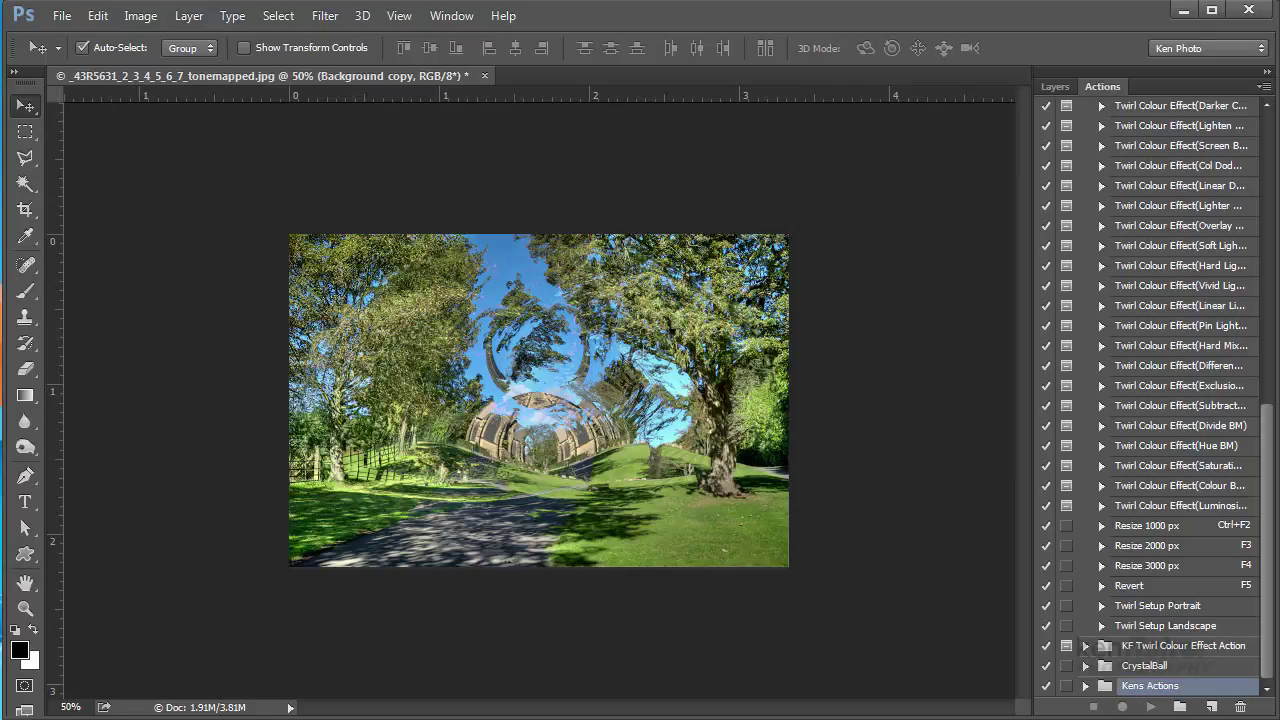
left_click(1266, 87)
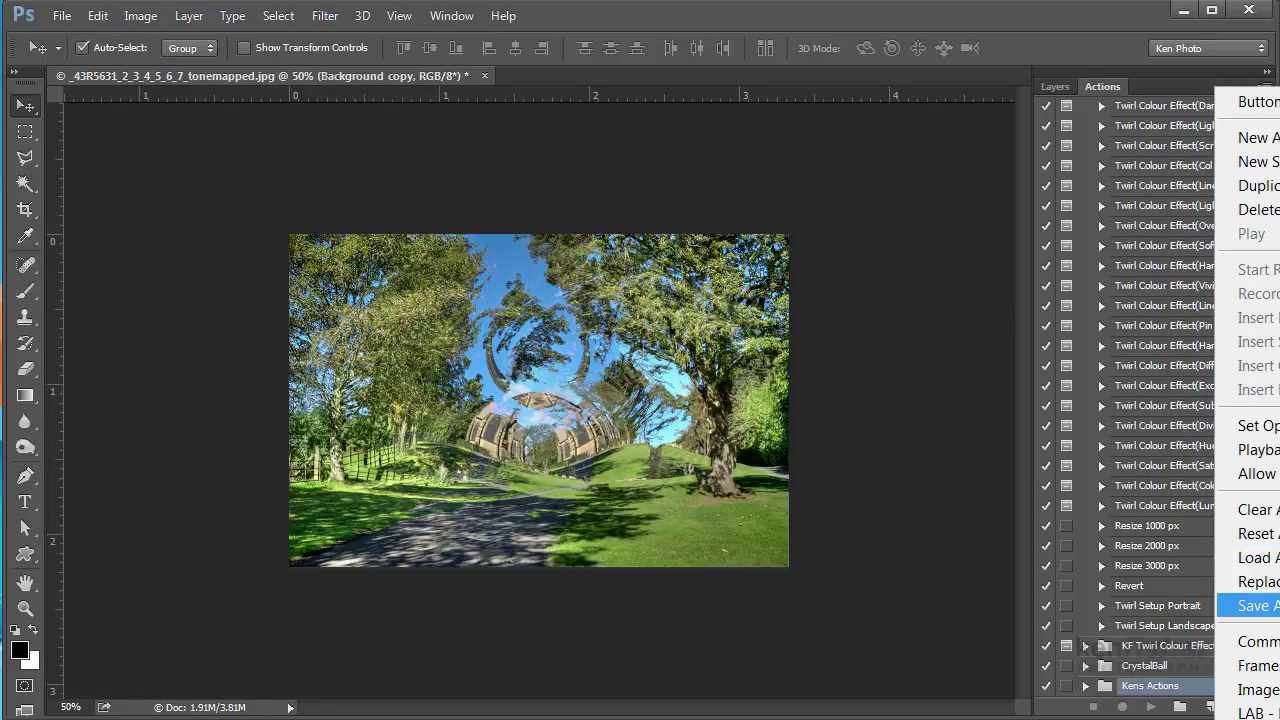
left_click(1250, 605)
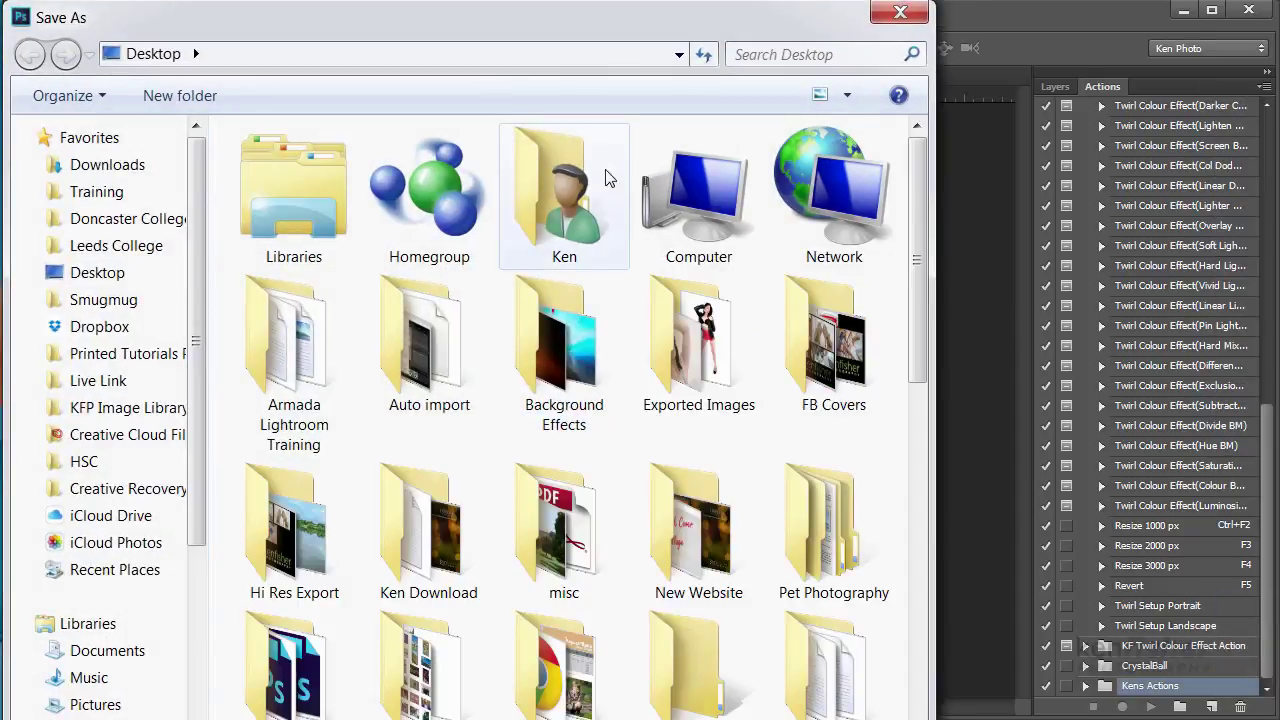
left_click_drag(383, 36, 413, 0)
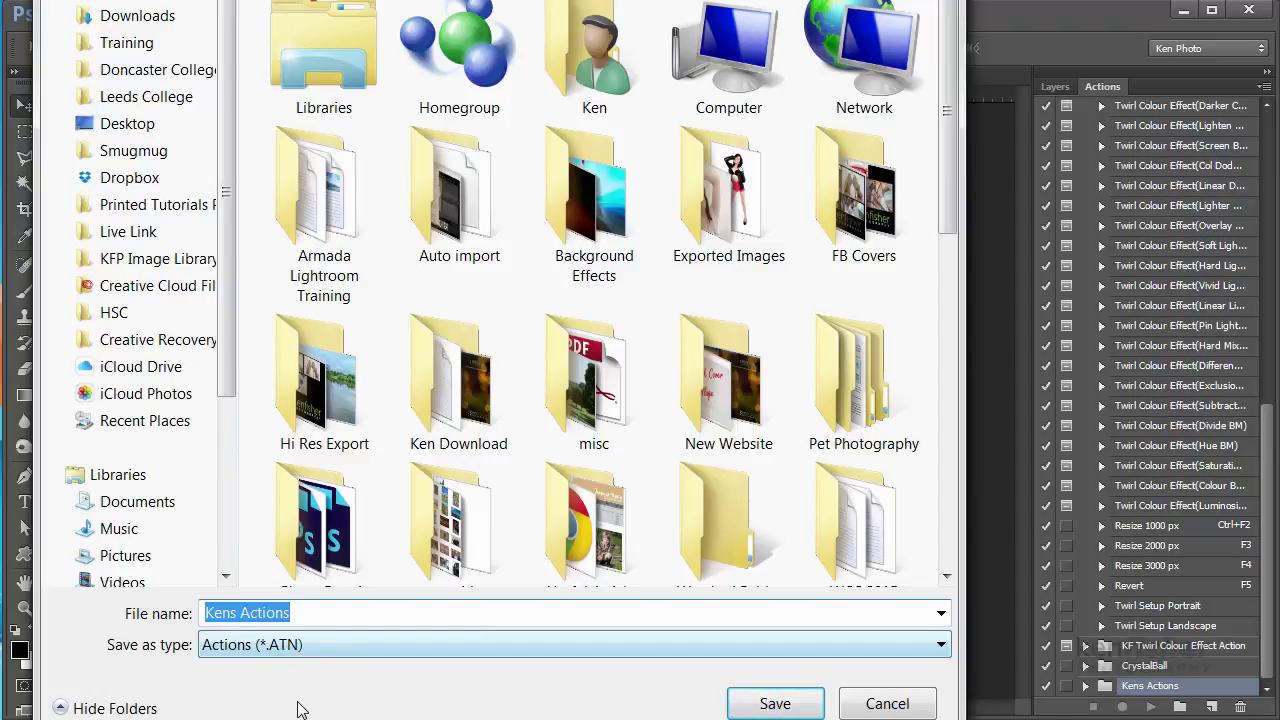
left_click(776, 704)
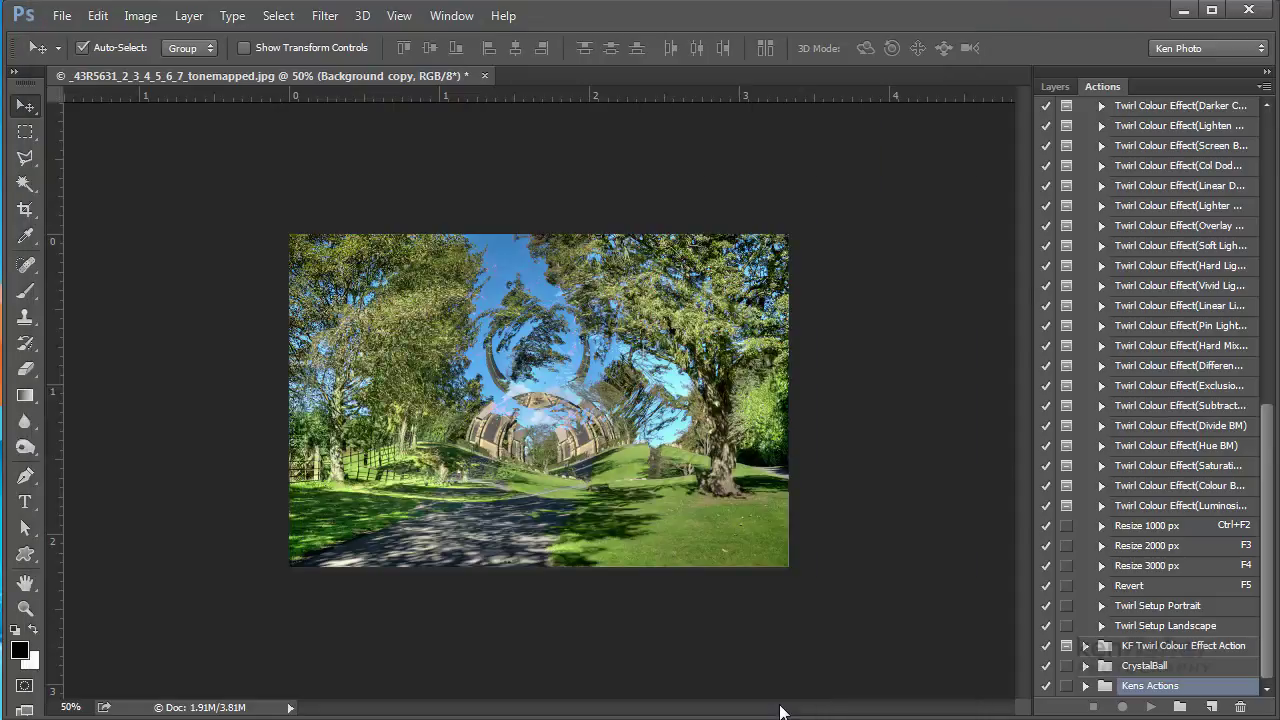
Minimize the program to show the desktop, and reposition the saved Kens Actions file there
left_click(1183, 10)
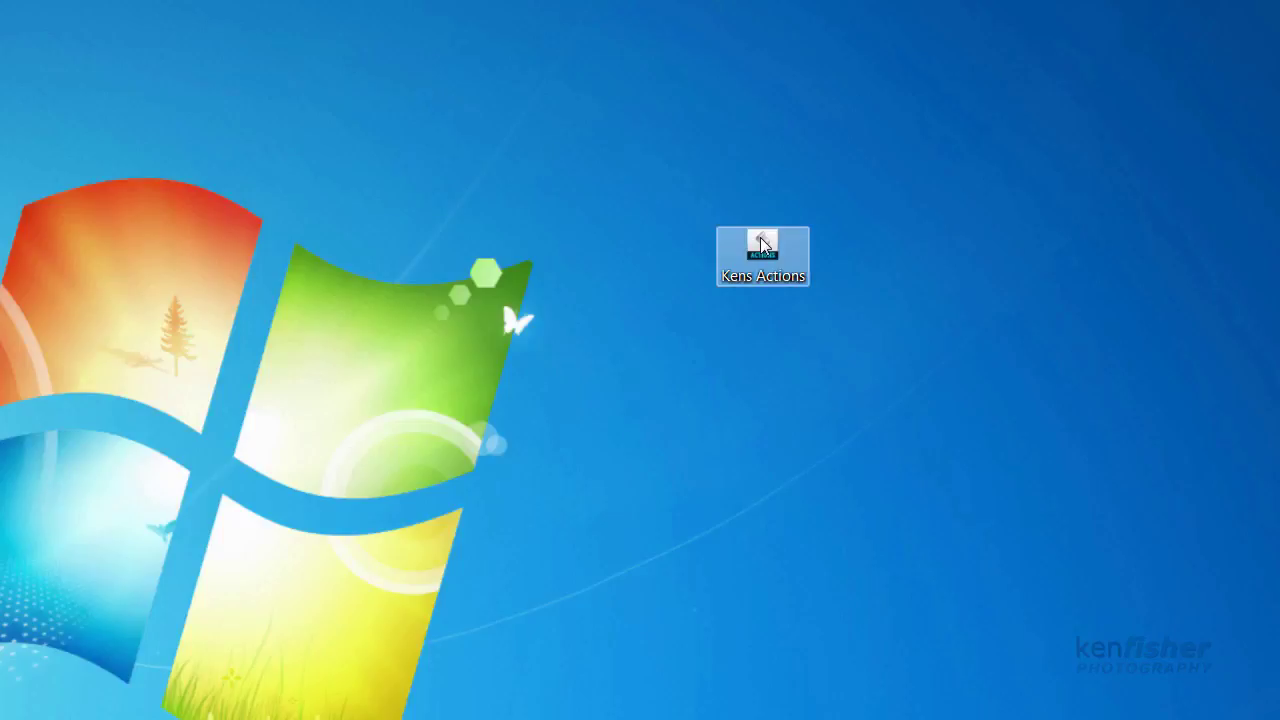
left_click_drag(762, 244, 708, 348)
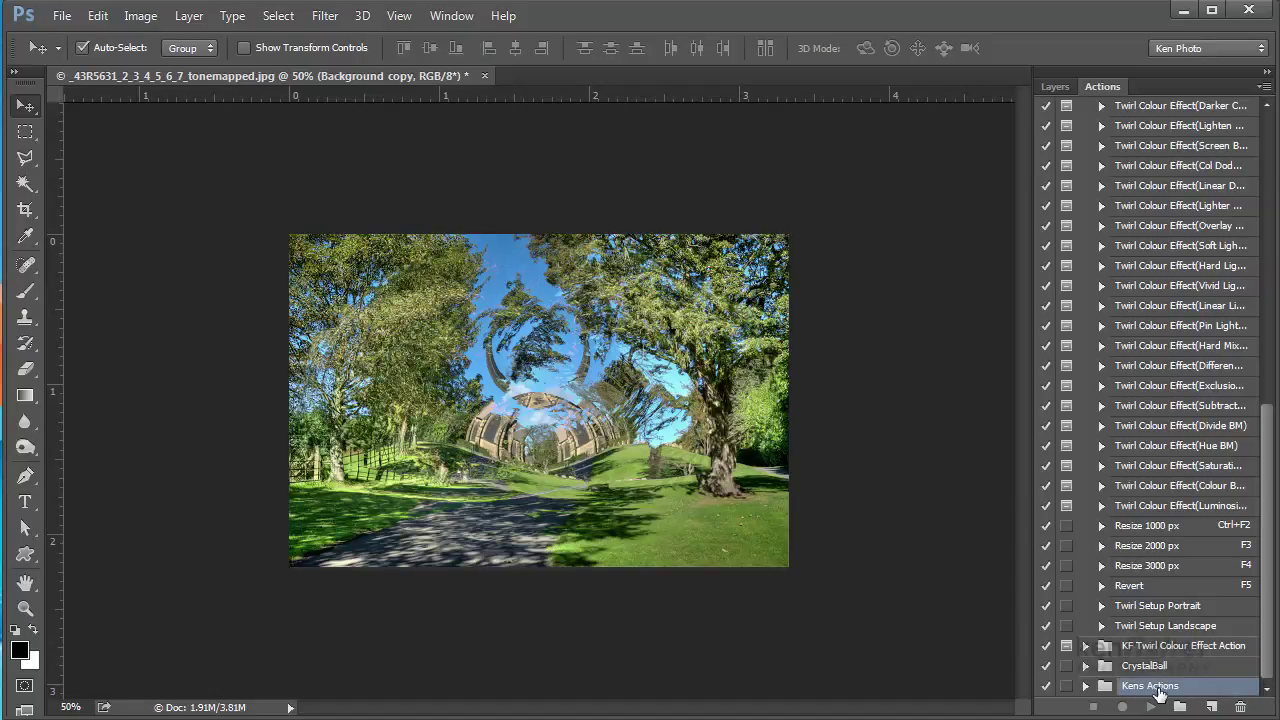
Delete the Kens Actions set from the loaded actions and reload it by opening the Kens Actions file on the desktop
left_click_drag(1216, 692, 1241, 707)
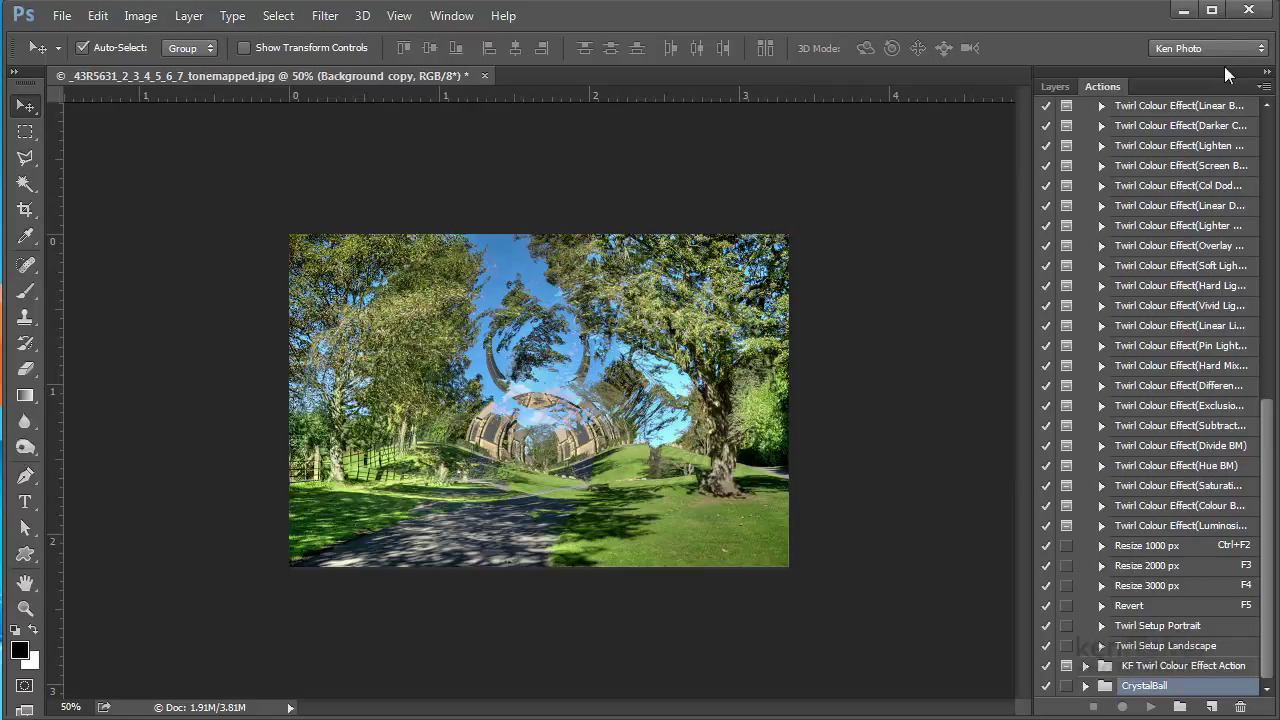
left_click(1213, 11)
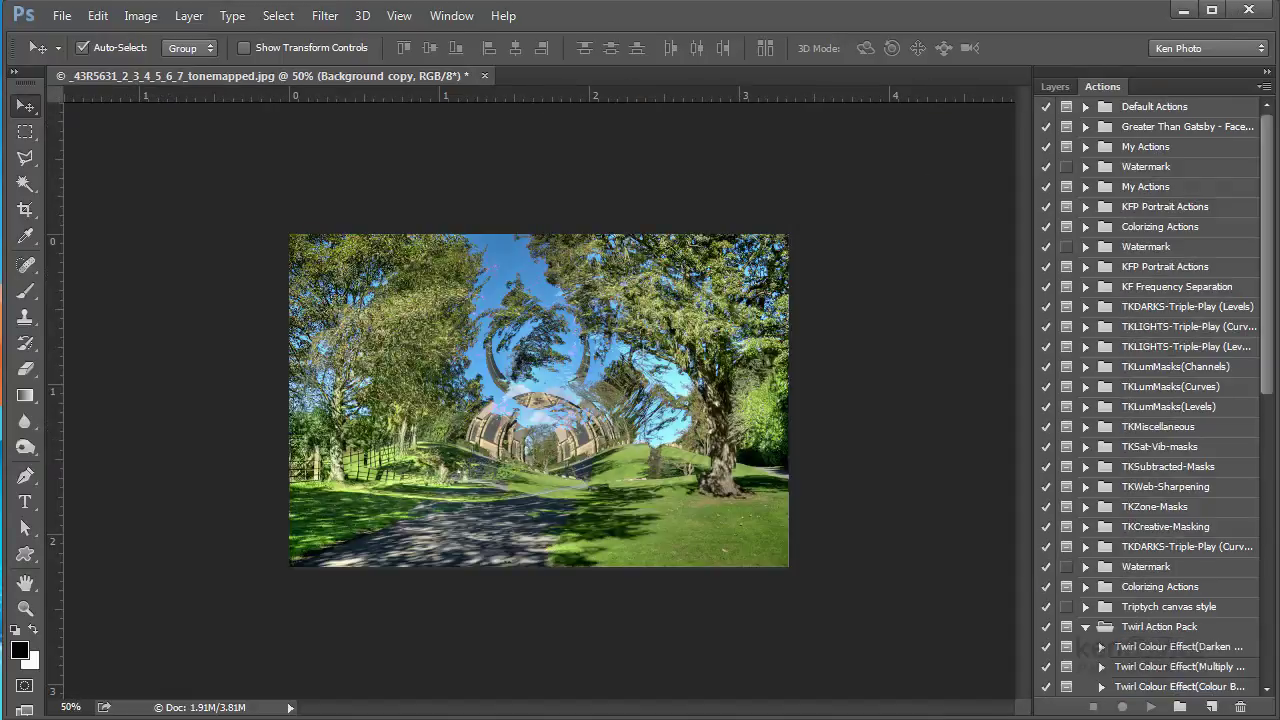
left_click(1184, 11)
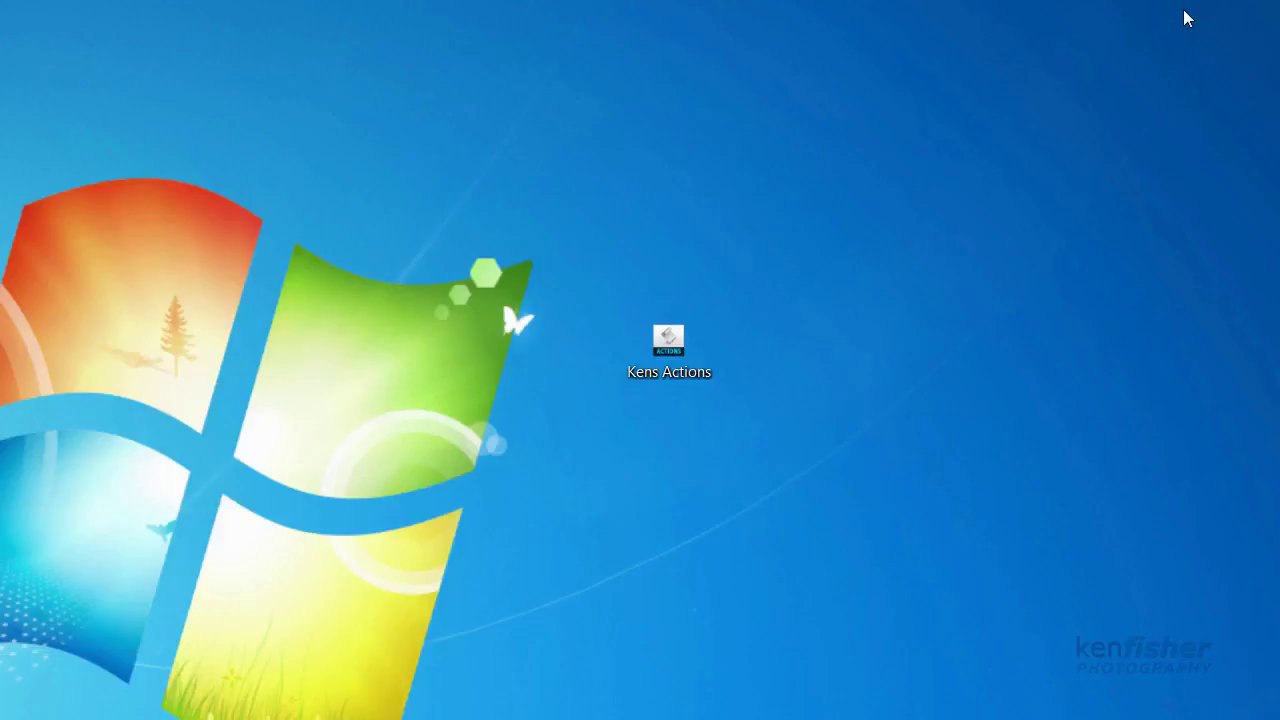
double_click(672, 345)
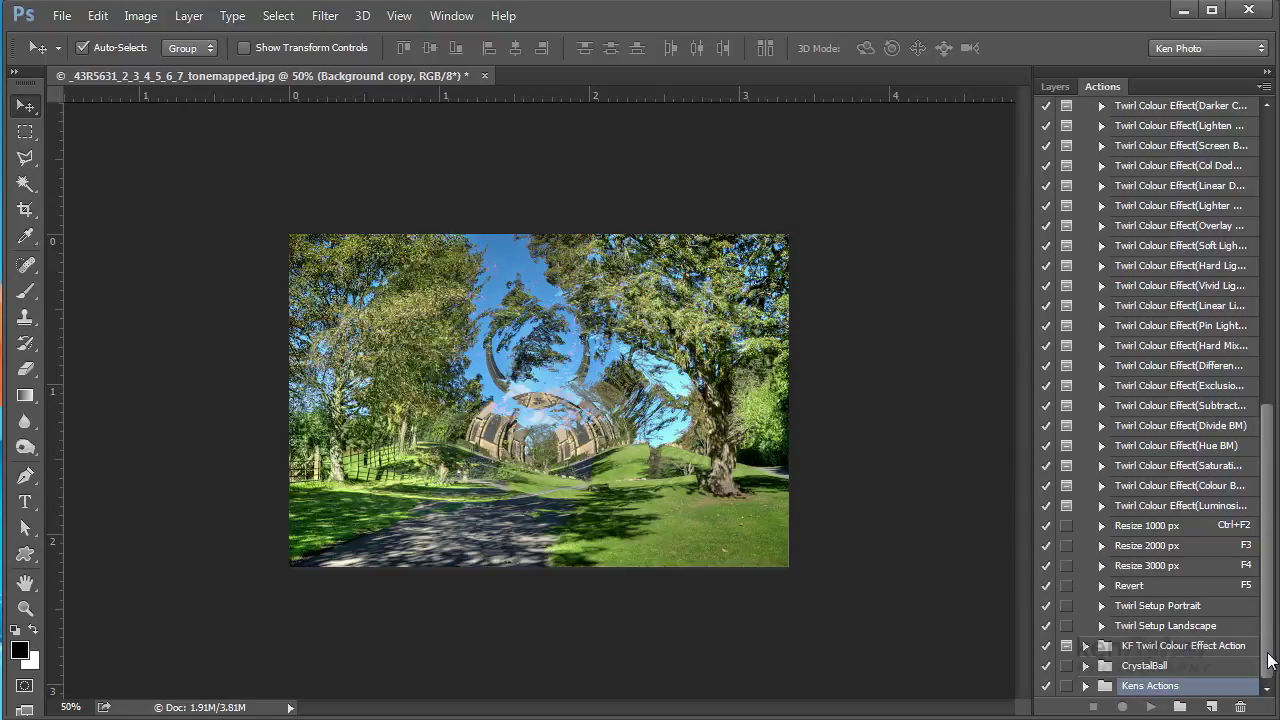
Switch the actions list to Button Mode and bring the Twirl Colour Effect and Resize action buttons into view
left_click(1266, 88)
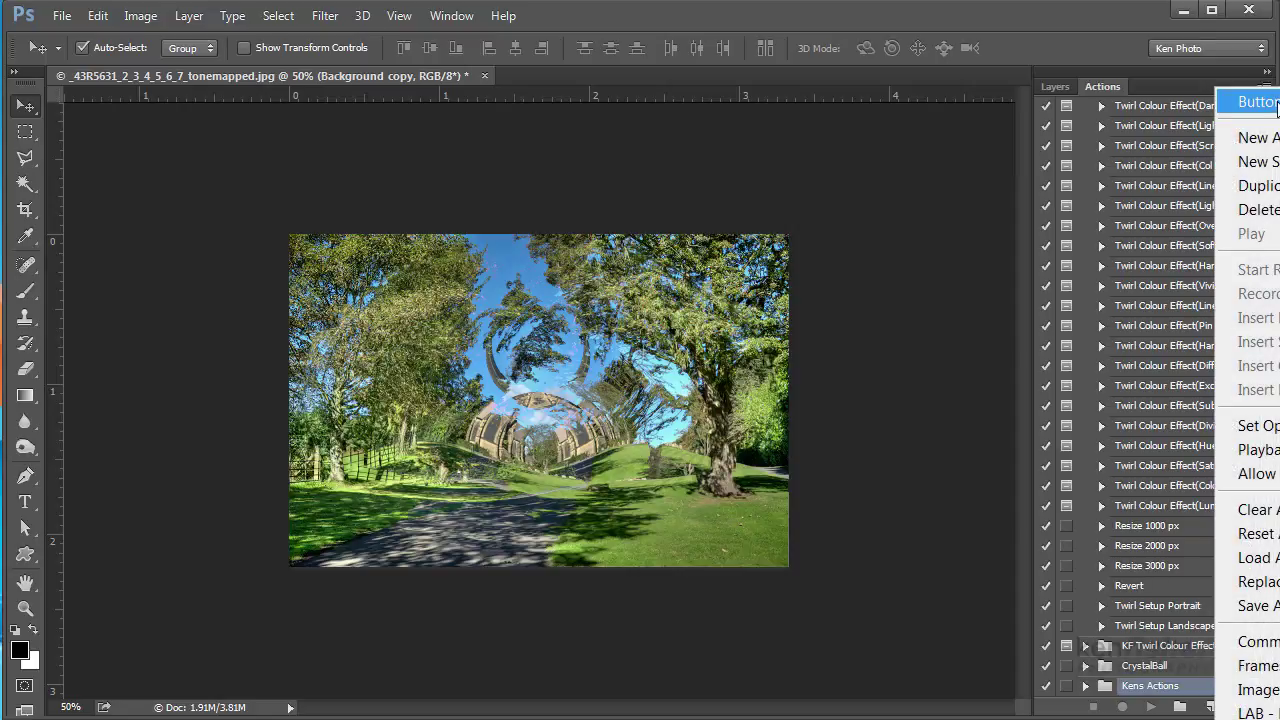
left_click(1276, 104)
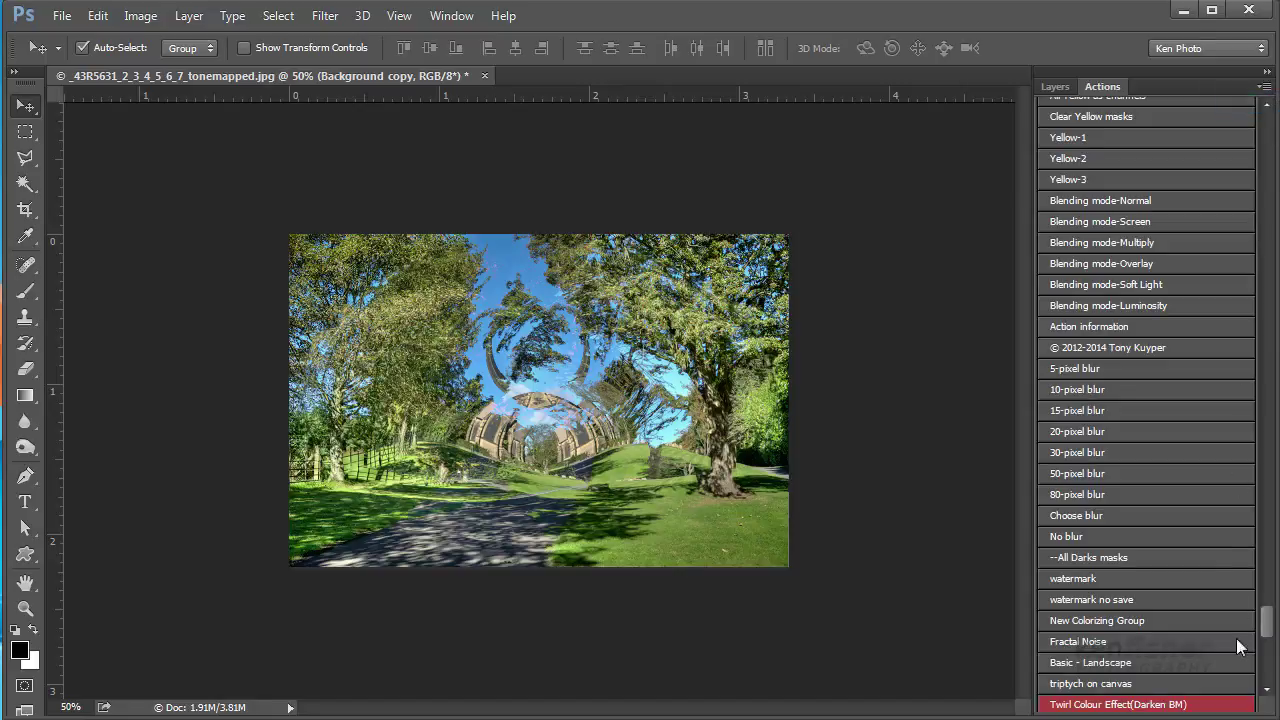
left_click_drag(1268, 628, 1270, 668)
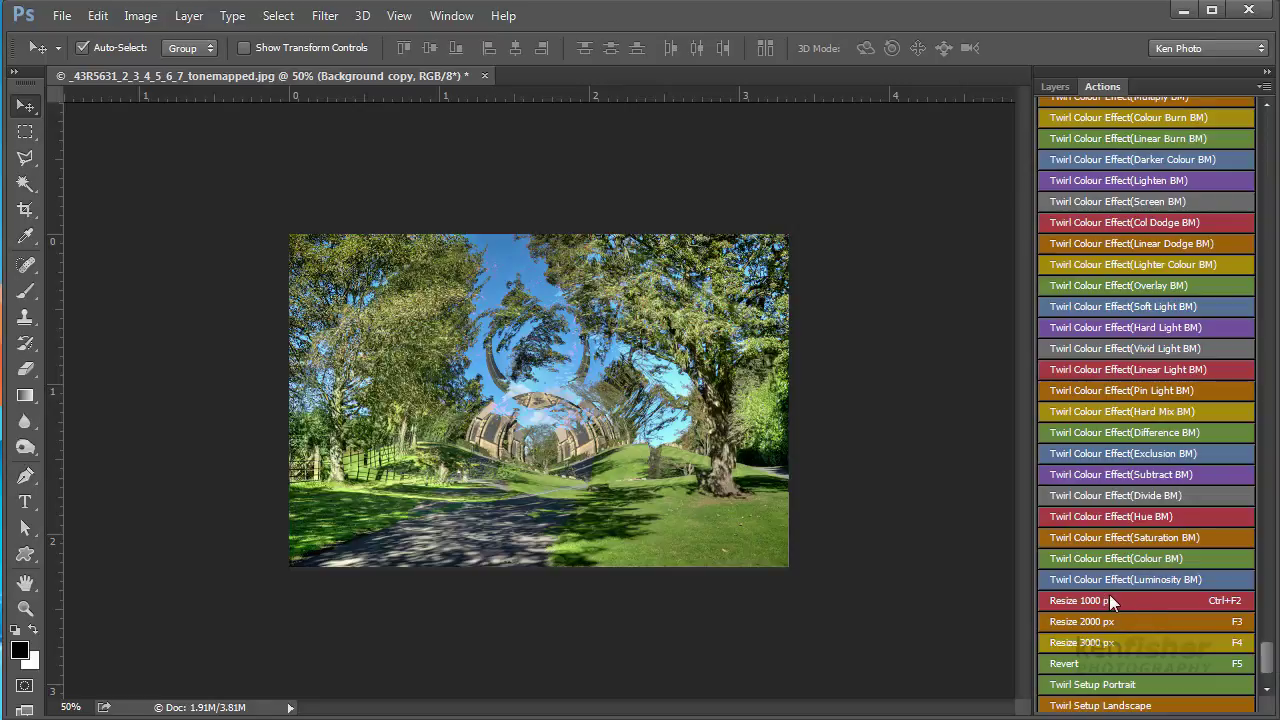